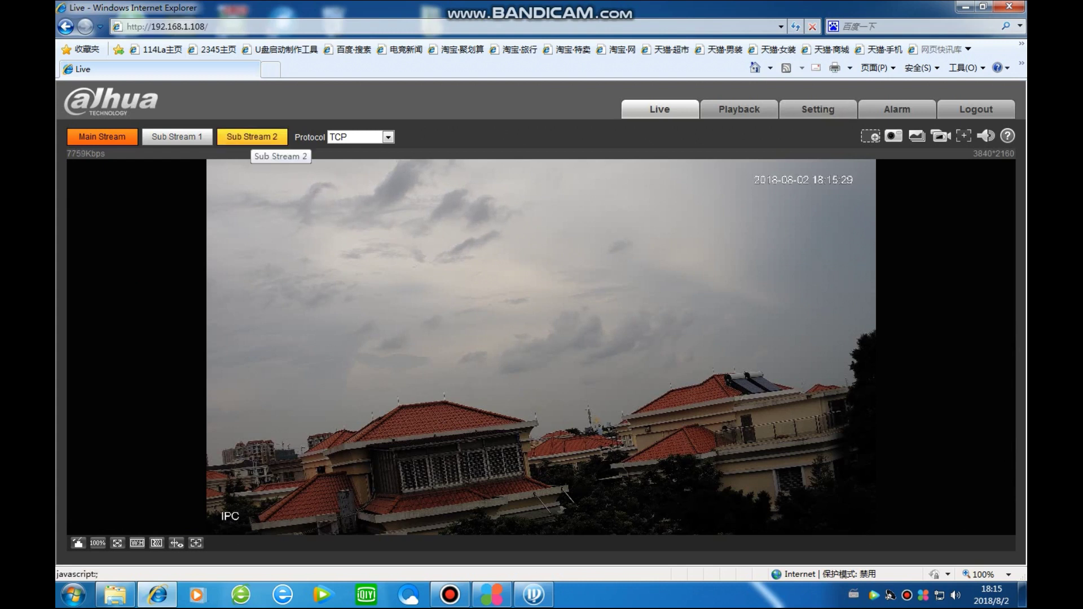
- Try WDR as the Day profile's backlight mode in the camera conditions, with its strength lowered to 44
click(818, 110)
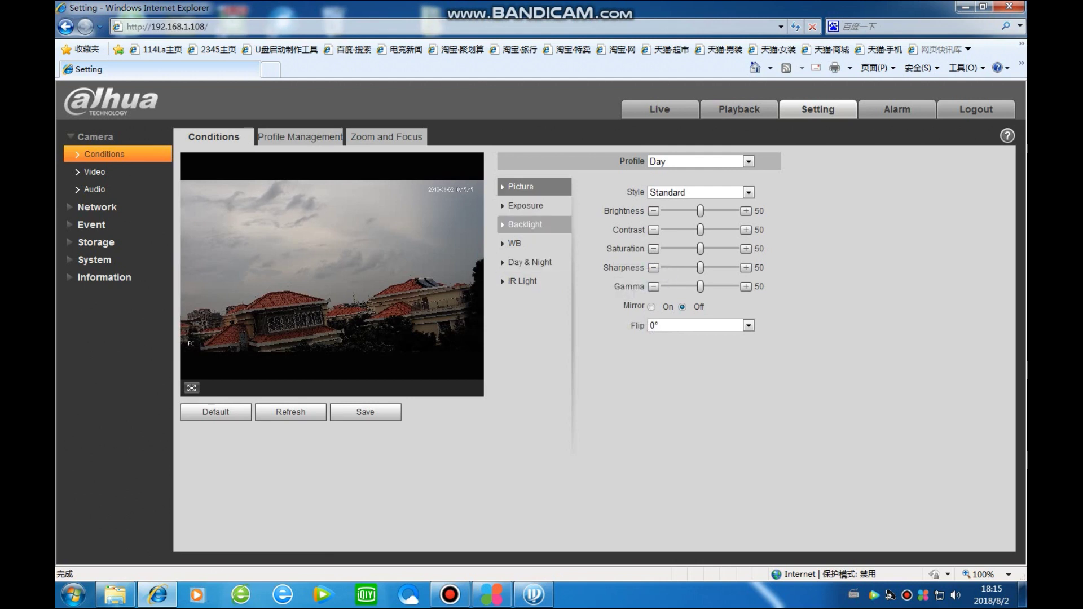
click(524, 225)
click(748, 192)
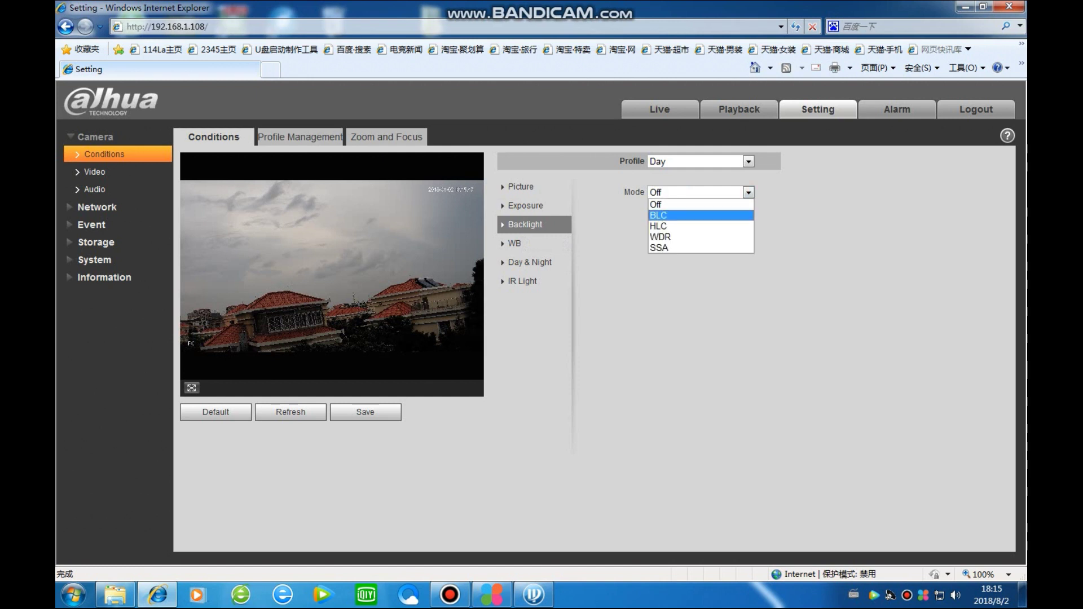
click(695, 237)
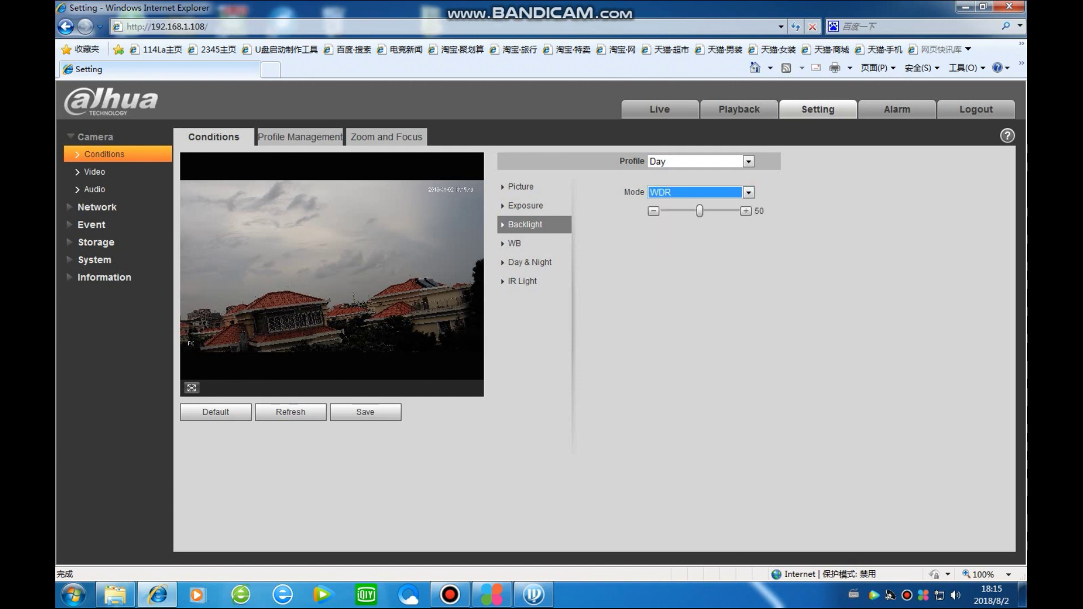
click(745, 211)
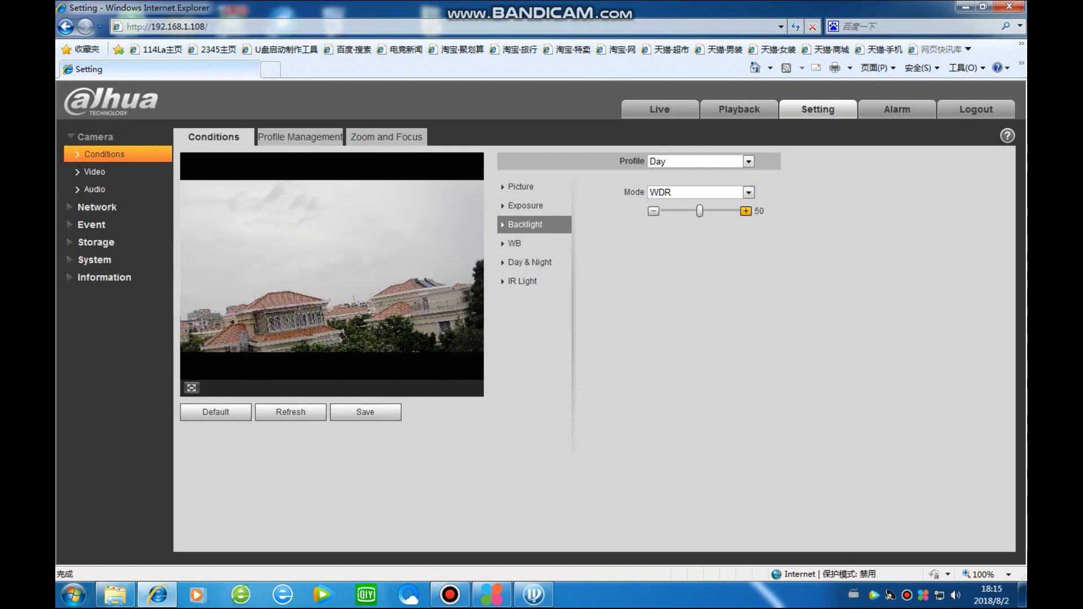
click(653, 211)
click(653, 211)
click(653, 211)
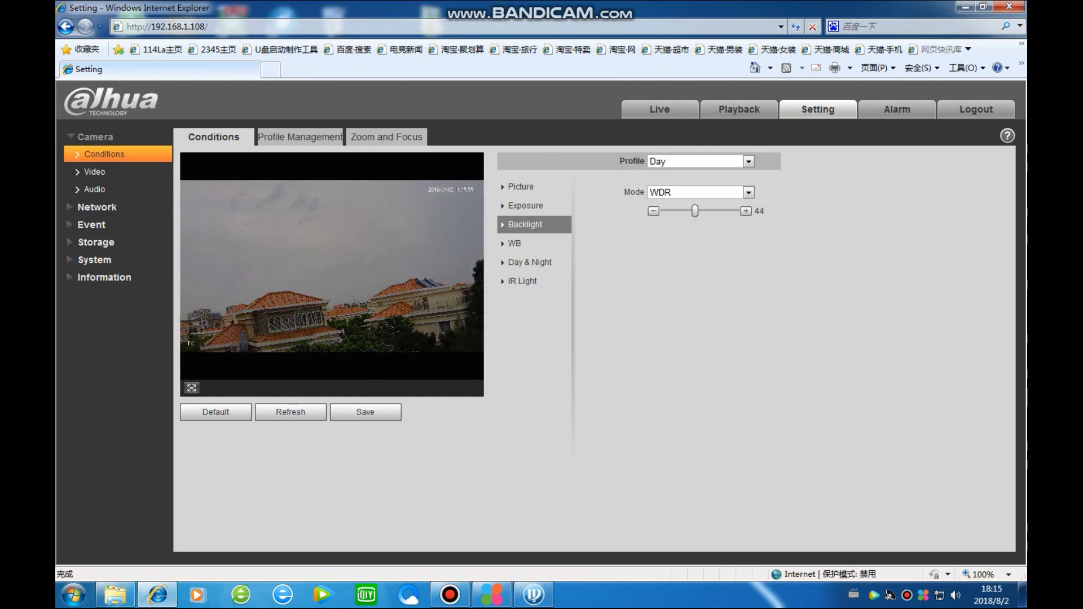
mouse_move(697, 211)
mouse_down()
mouse_move(687, 211)
mouse_move(696, 211)
mouse_up()
click(653, 211)
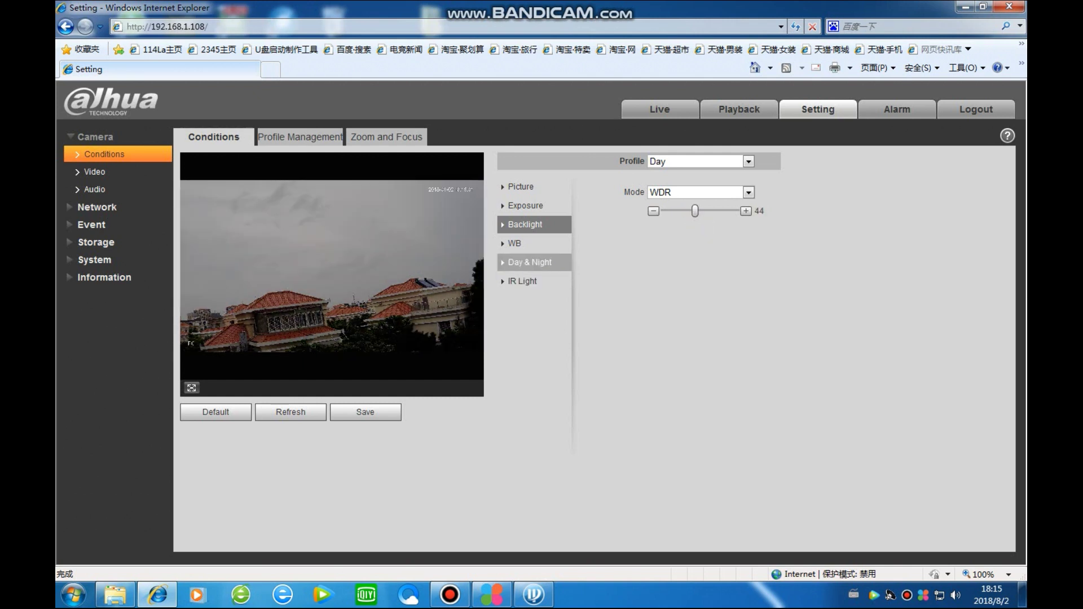
- Review the Day & Night, WB and IR Light conditions, keep the IR mode on SmartIR, and return to the live view
click(529, 262)
click(514, 243)
click(519, 281)
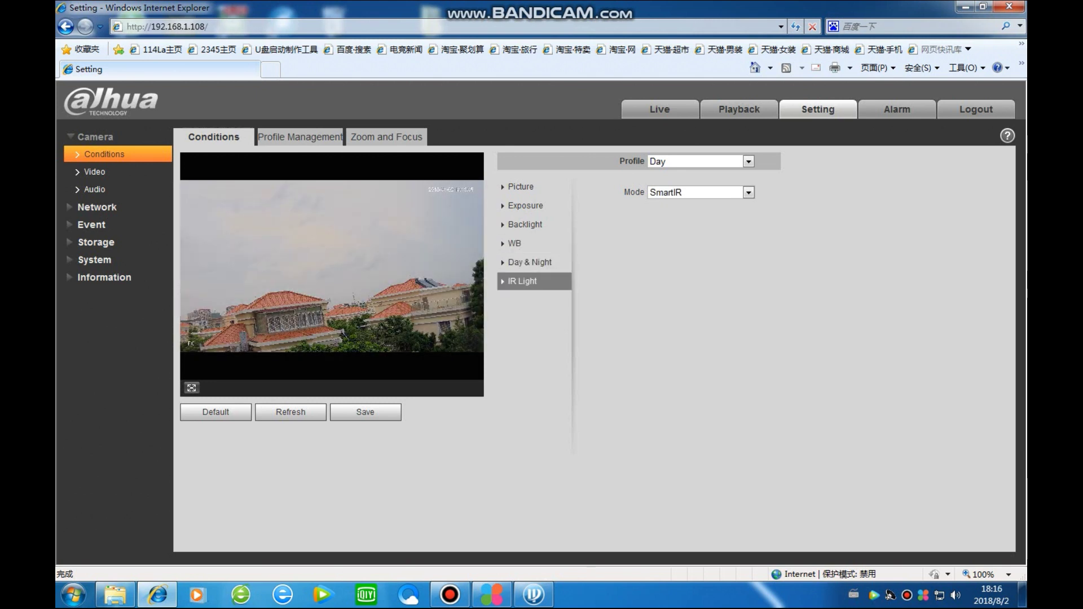
click(748, 192)
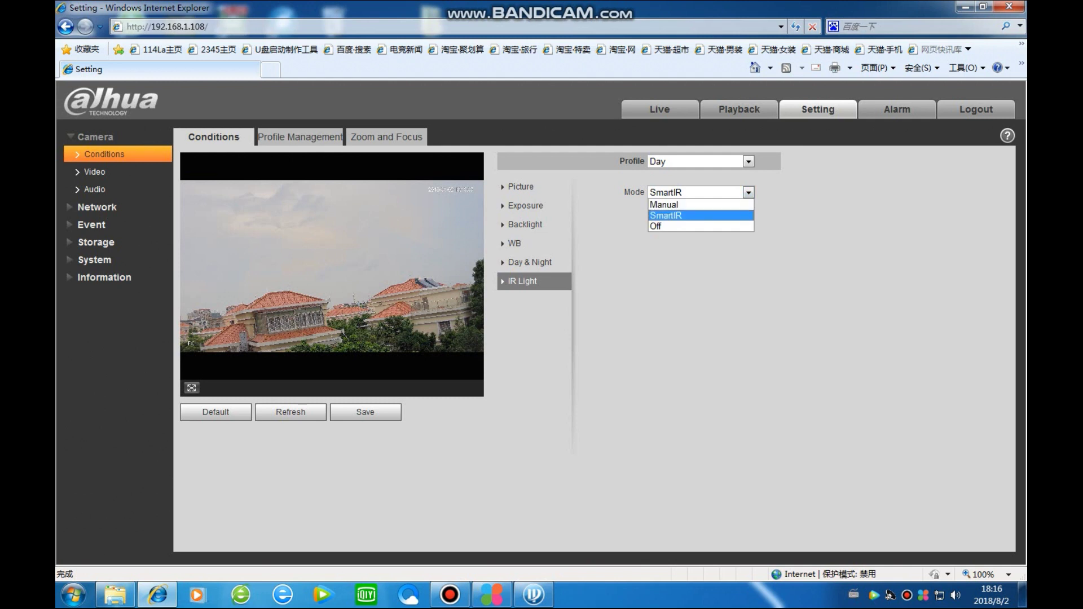
click(700, 215)
click(699, 283)
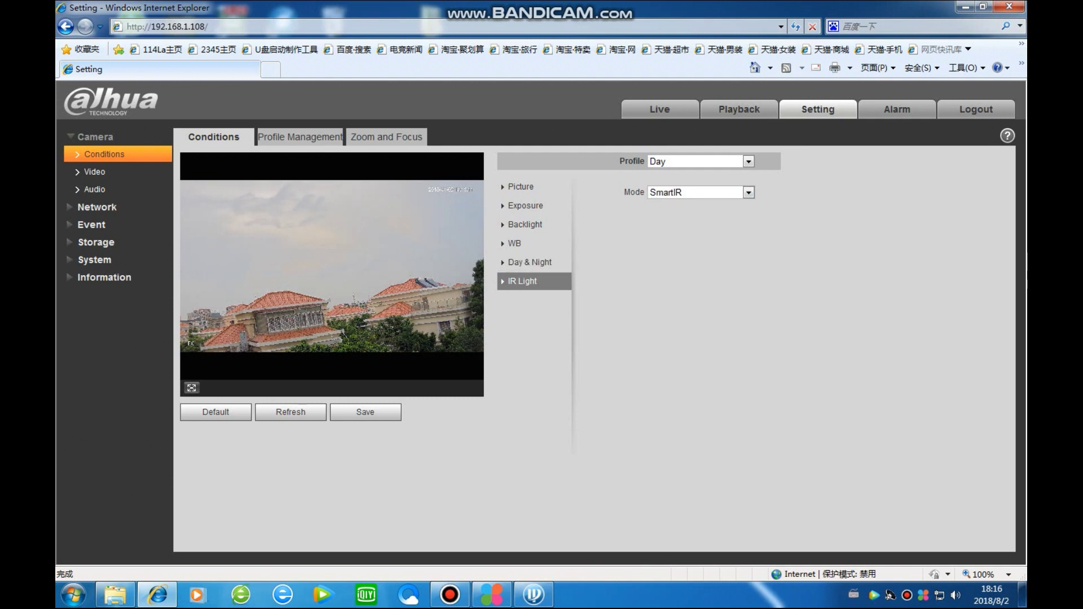
click(739, 109)
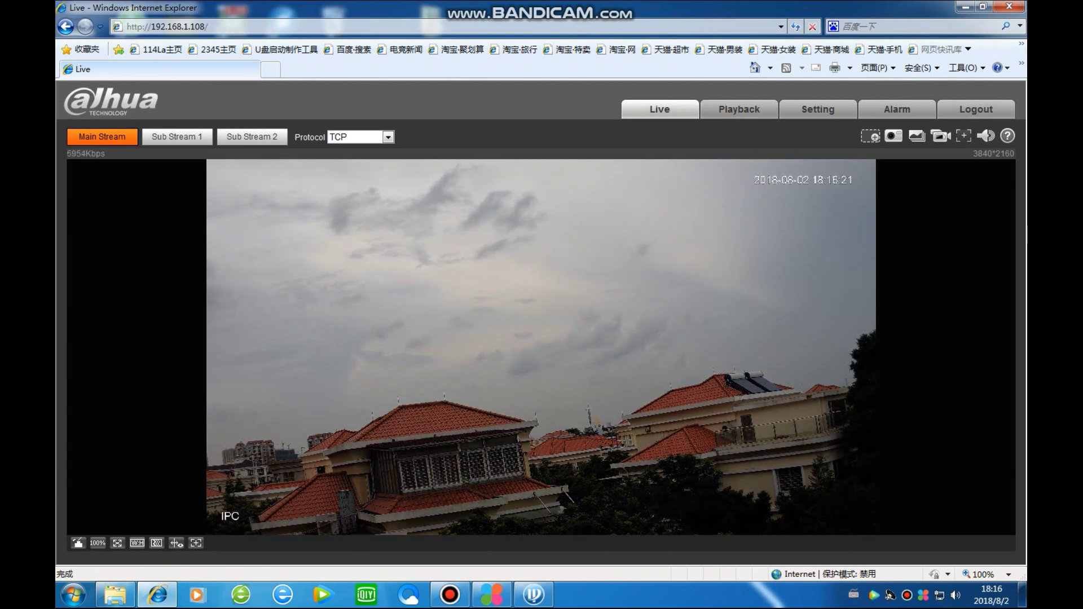
- Try Night as the always-enabled full-time profile in the profile management settings, and check the live view without saving
click(818, 110)
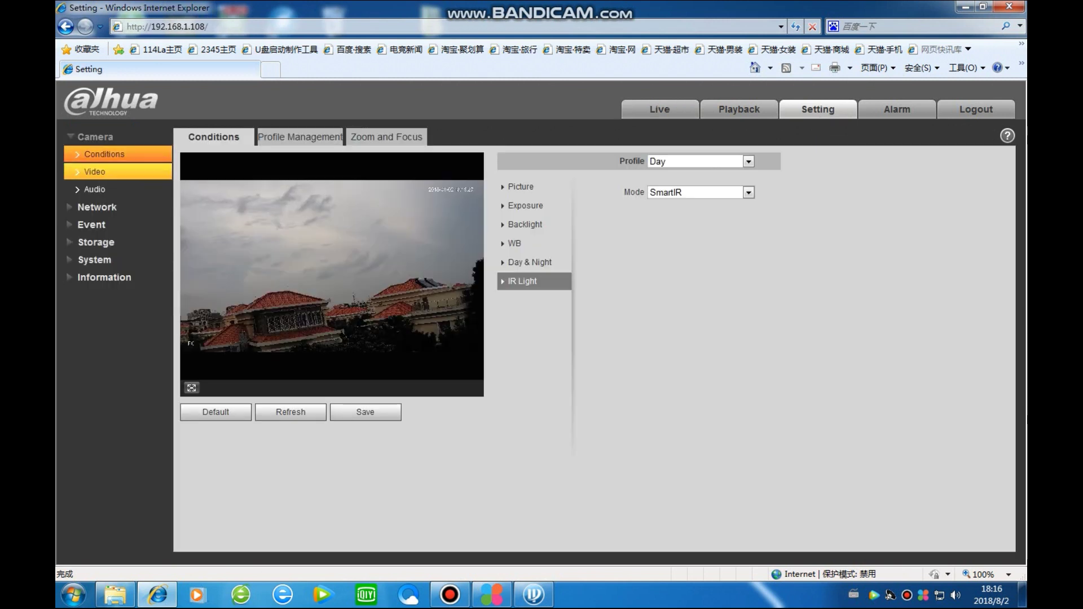
click(299, 137)
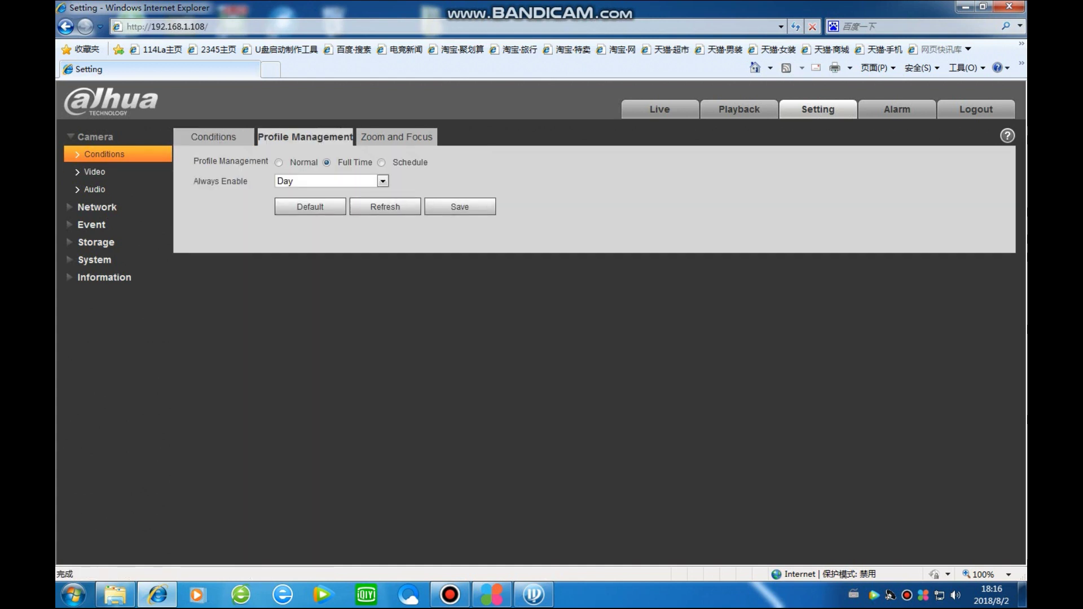
click(383, 180)
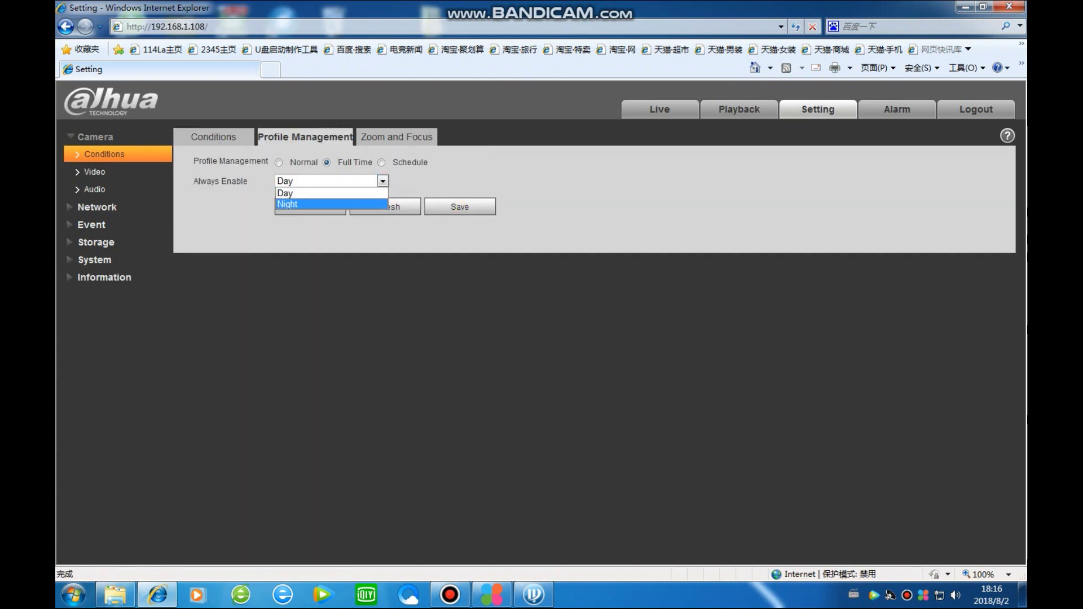
click(315, 202)
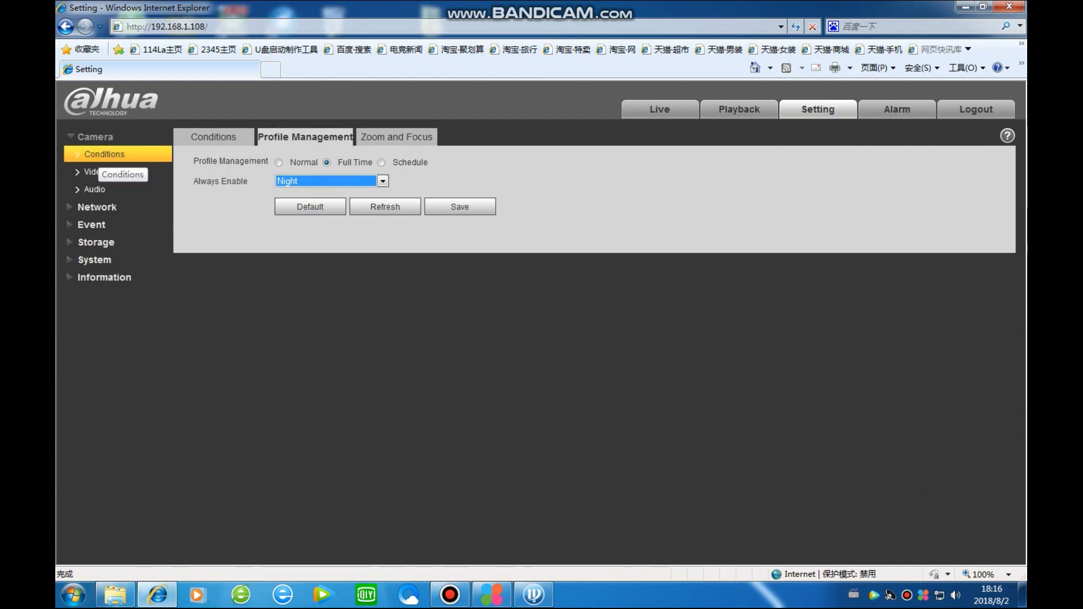
click(695, 113)
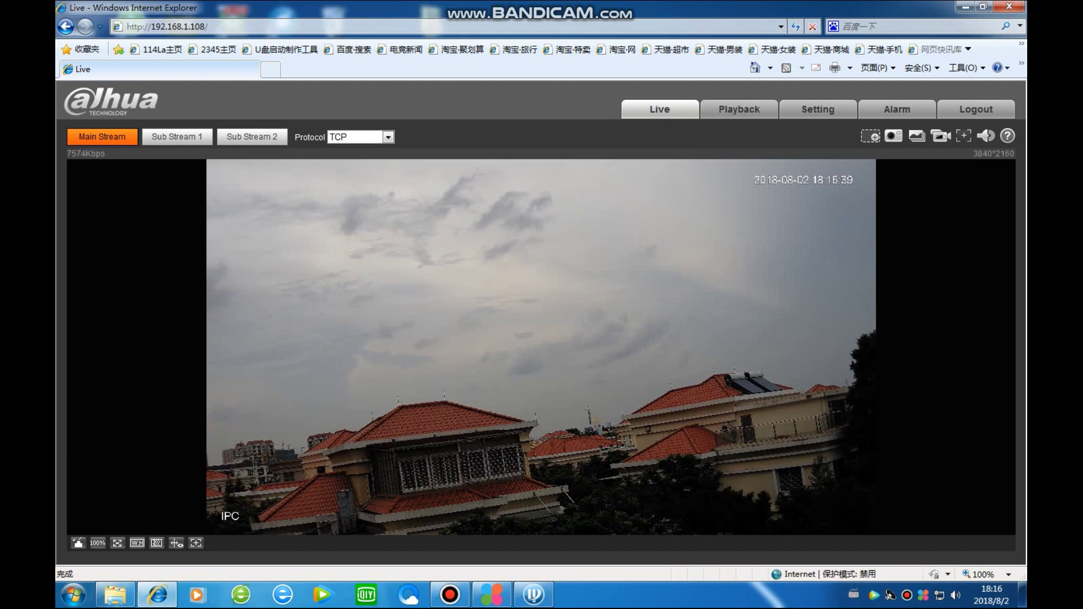
- Zoom the camera lens out to a wider view in the Zoom and Focus settings
click(821, 113)
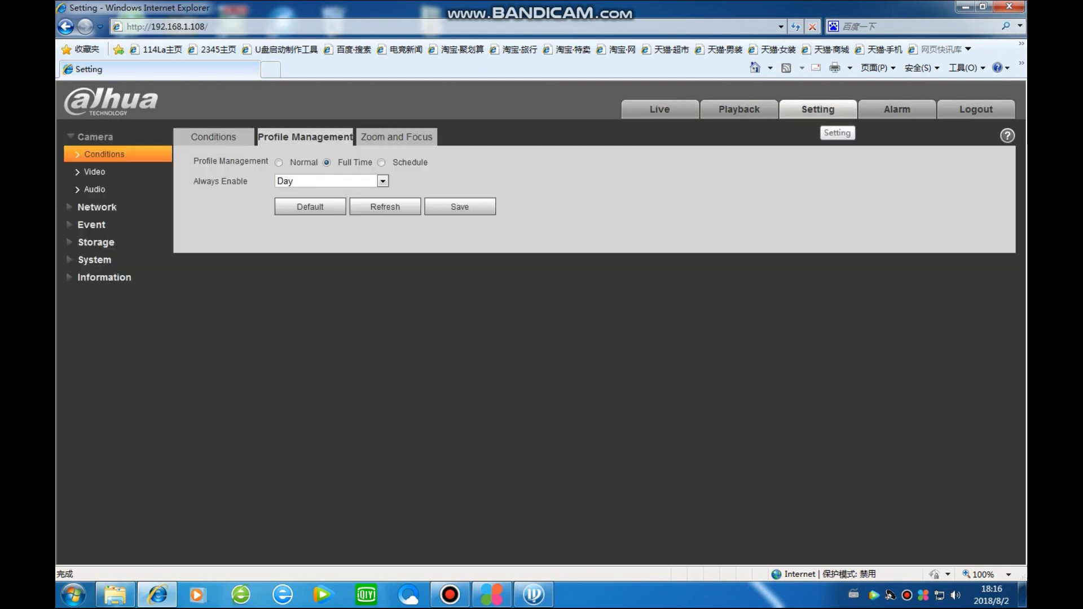
click(397, 137)
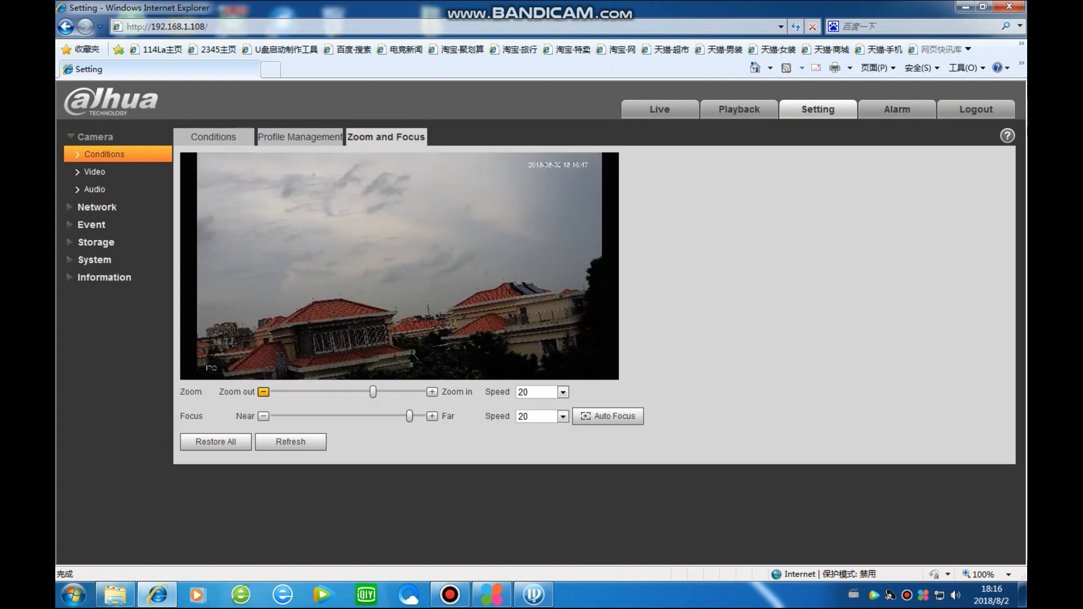
click(263, 392)
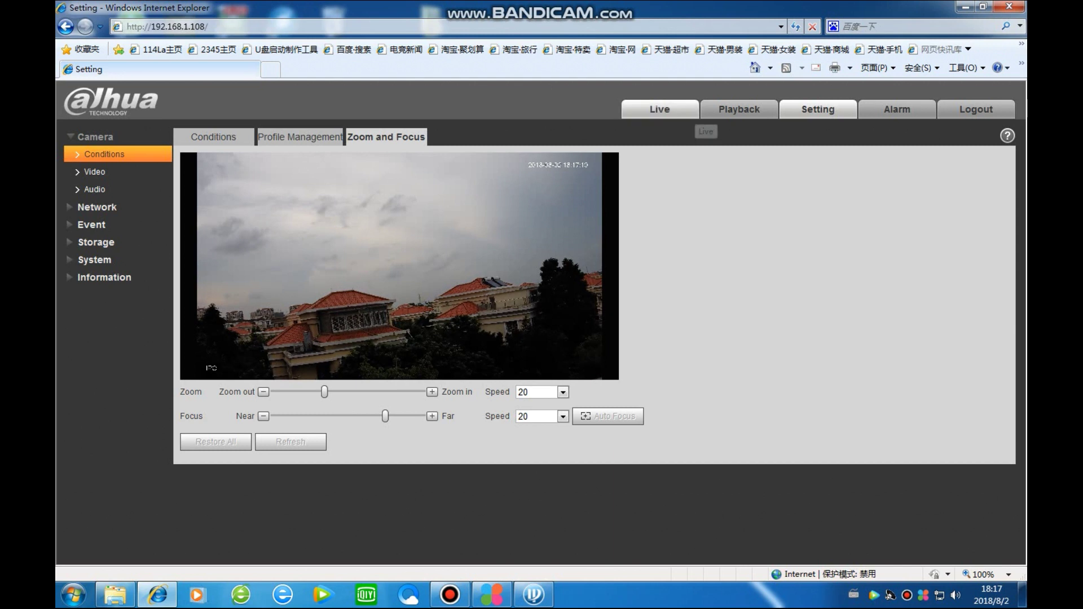
- Examine the main stream's encode mode, resolution, frame rate and bit rate type choices, plus the sub stream's encode mode and frame rate choices
click(99, 173)
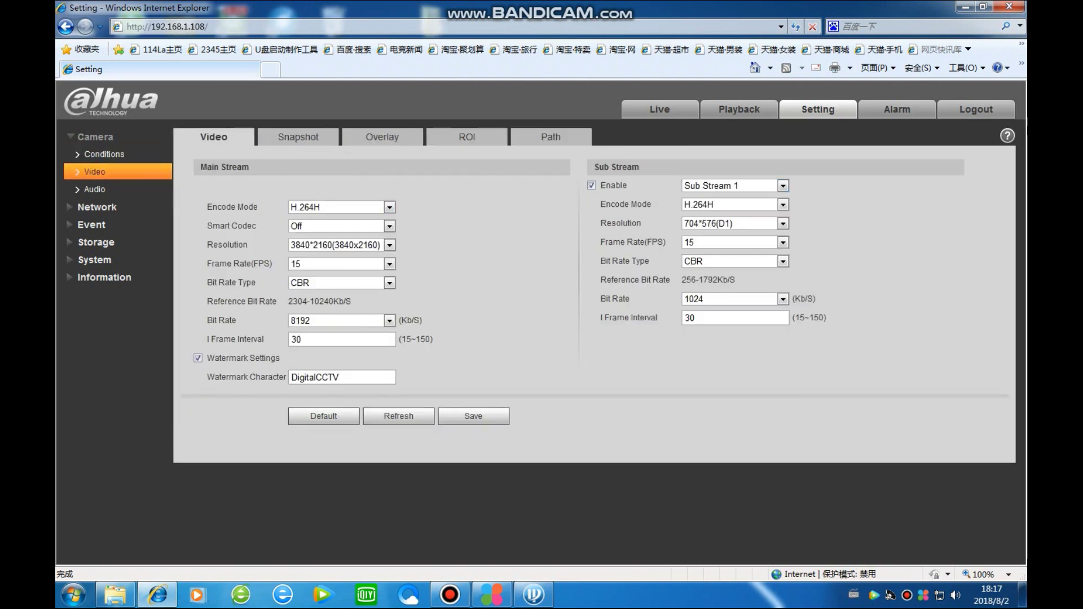
click(389, 208)
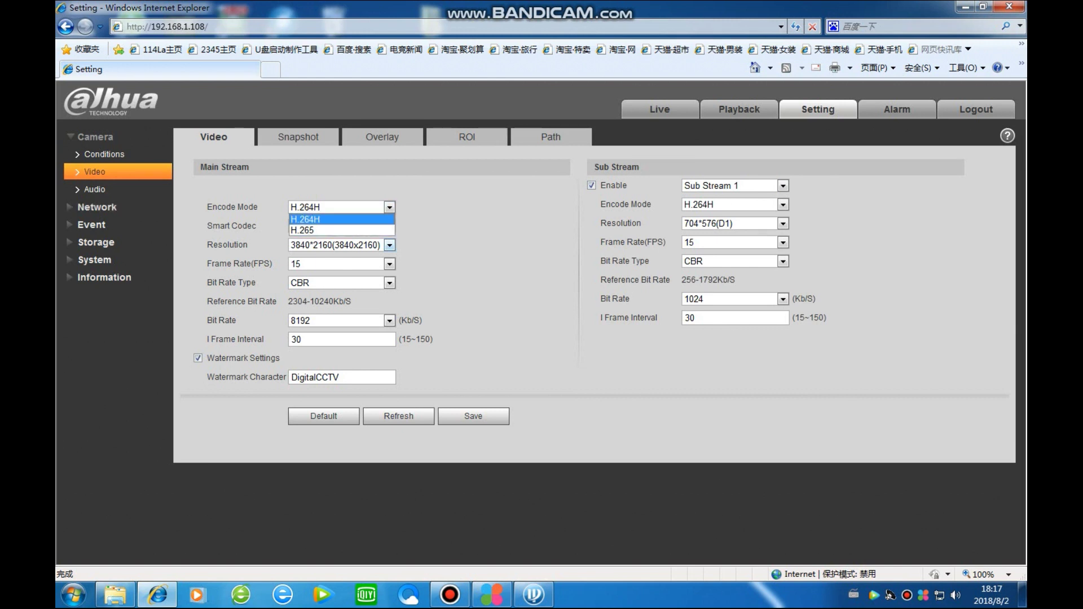
click(783, 205)
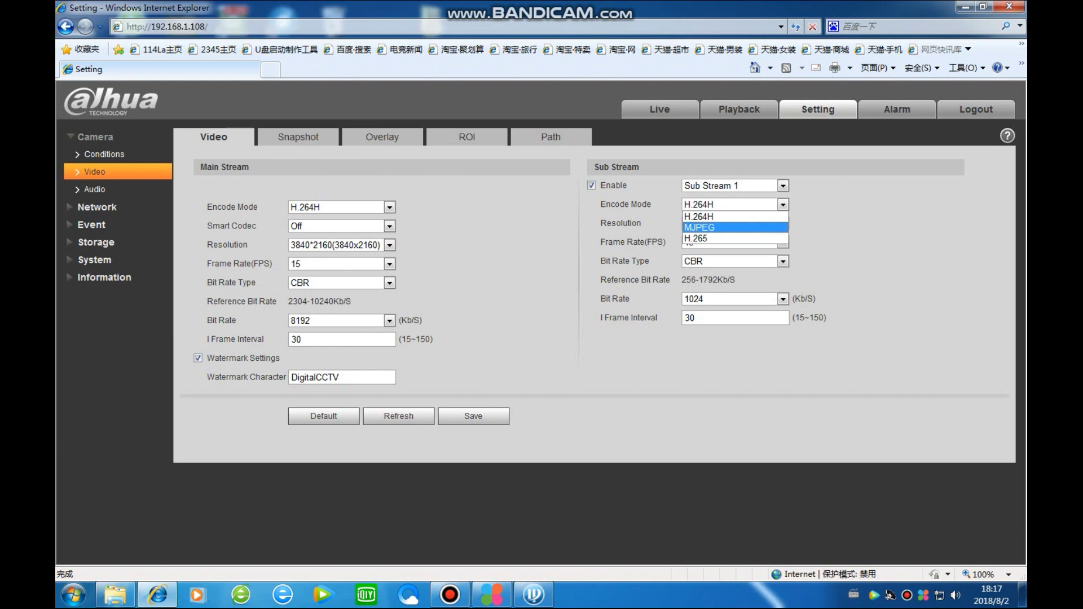
click(389, 245)
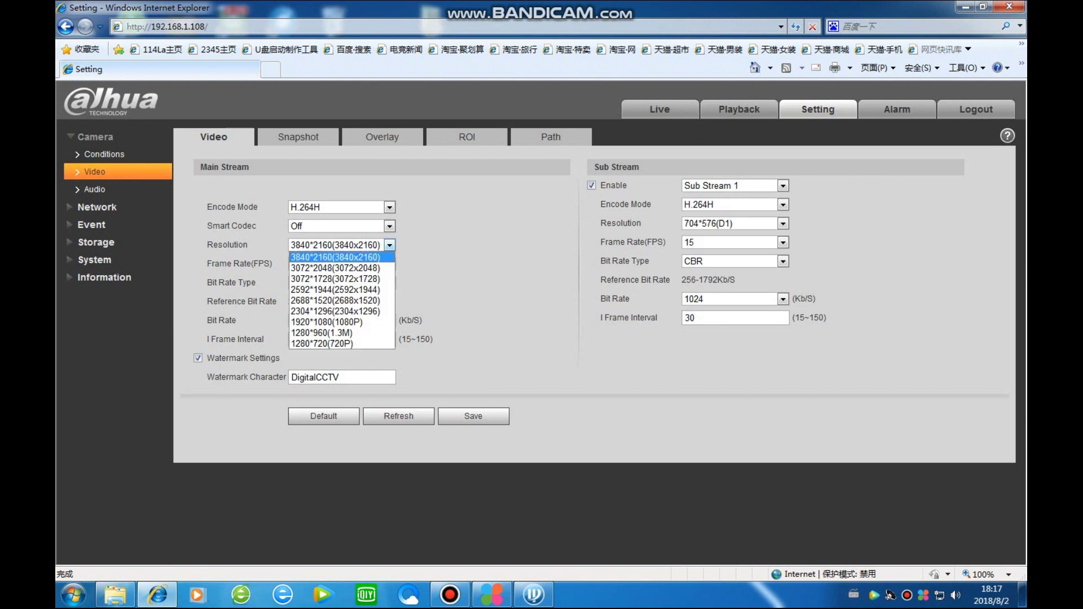
key(Escape)
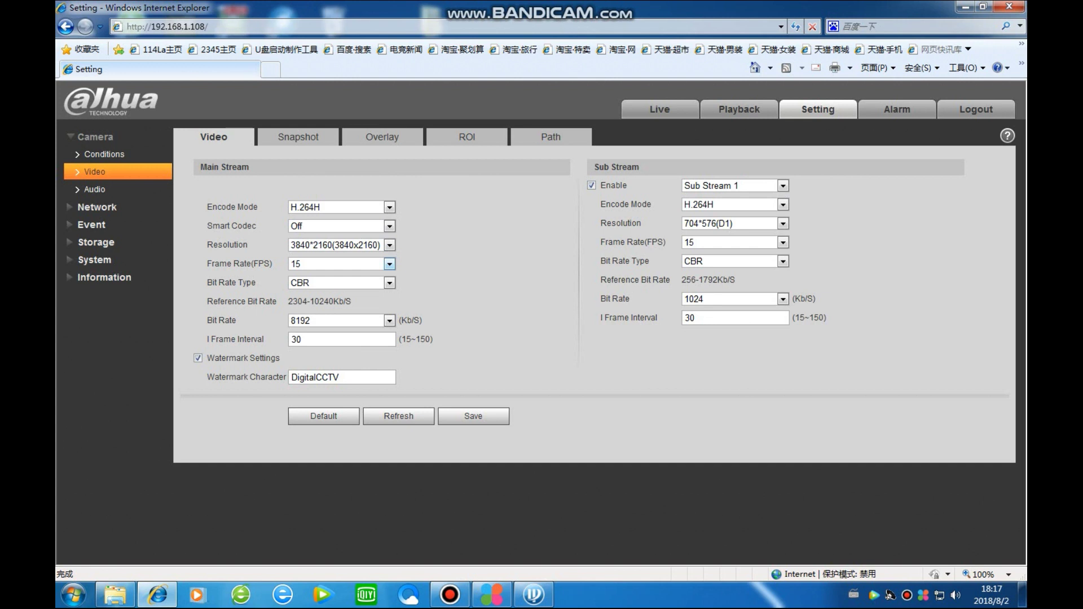
click(389, 263)
click(338, 427)
click(783, 243)
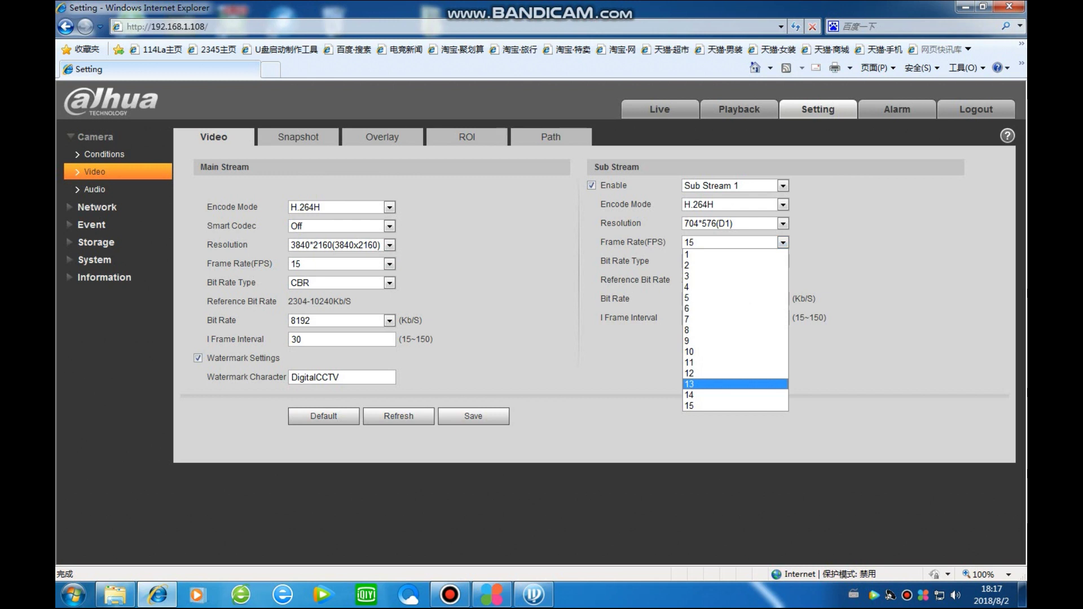
click(389, 284)
click(389, 283)
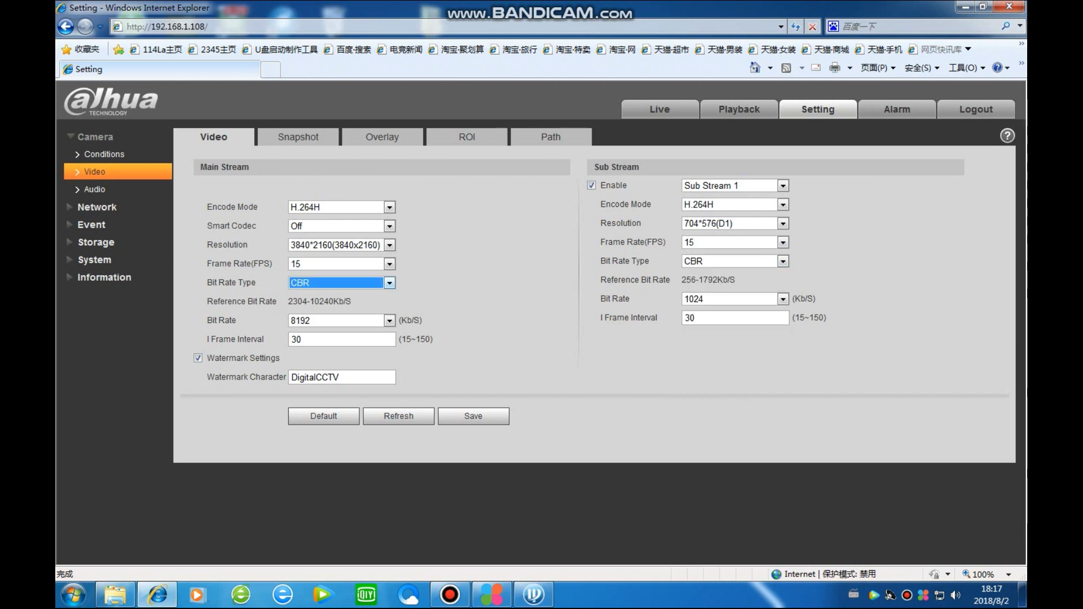
click(389, 283)
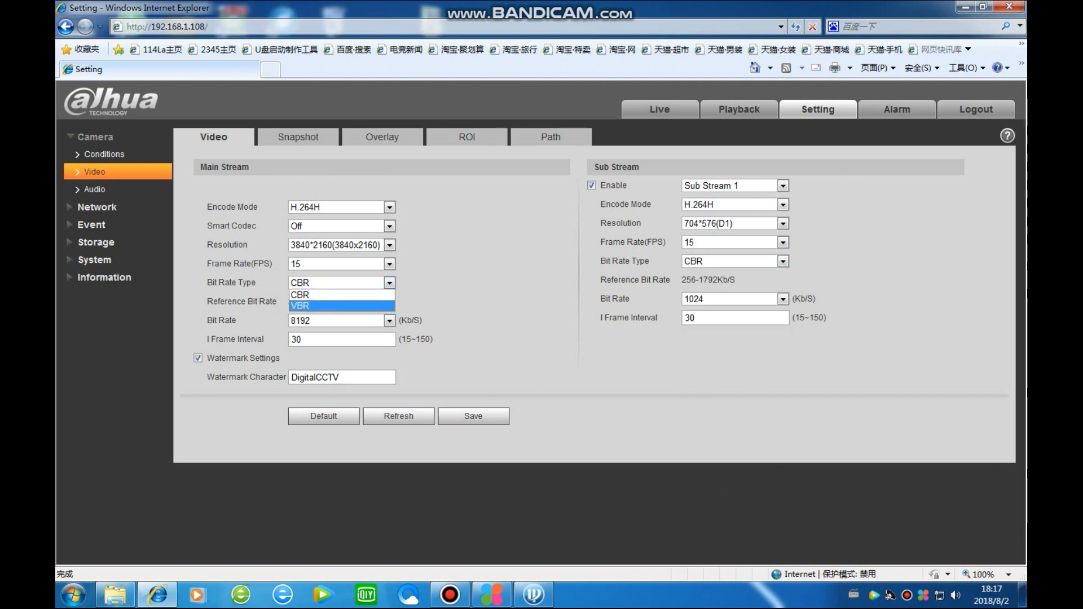
click(474, 287)
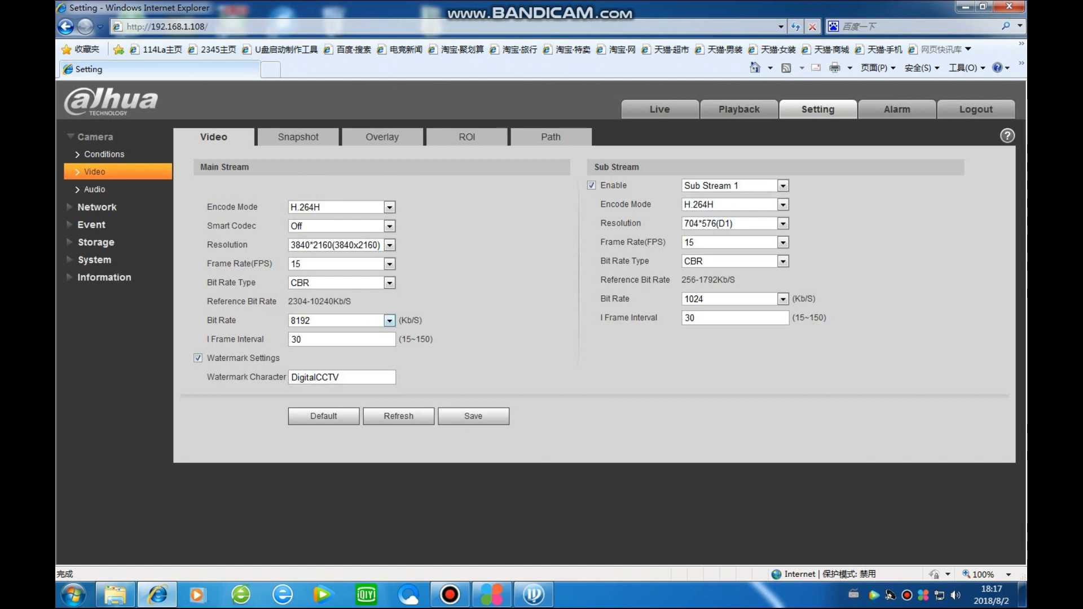
- Try a main stream bit rate of 10240 Kb/s and check the live view without saving
click(390, 320)
key(Up)
key(Down)
key(Down)
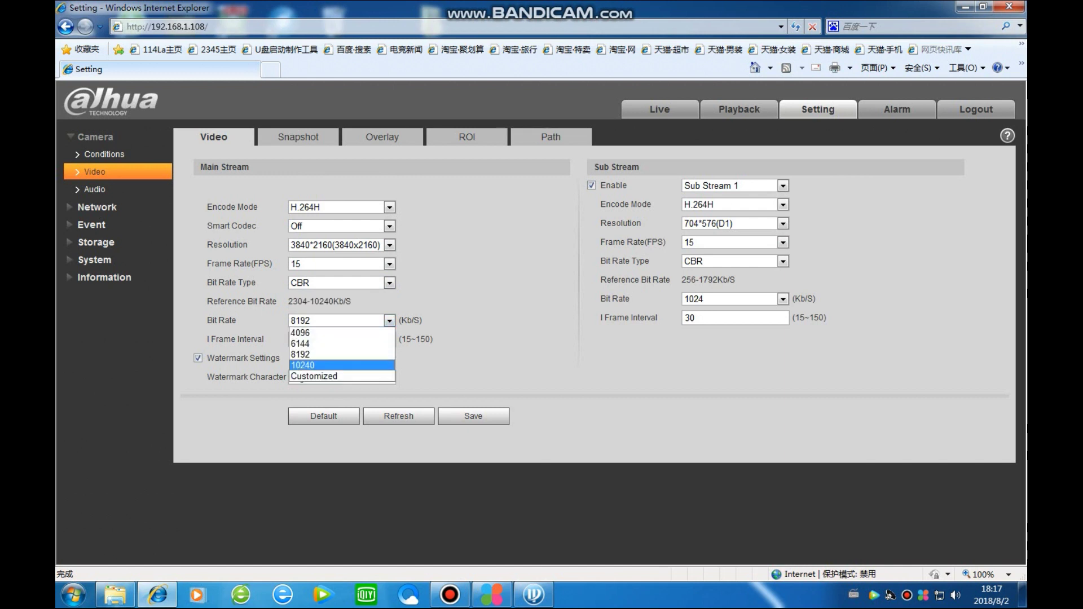
key(Return)
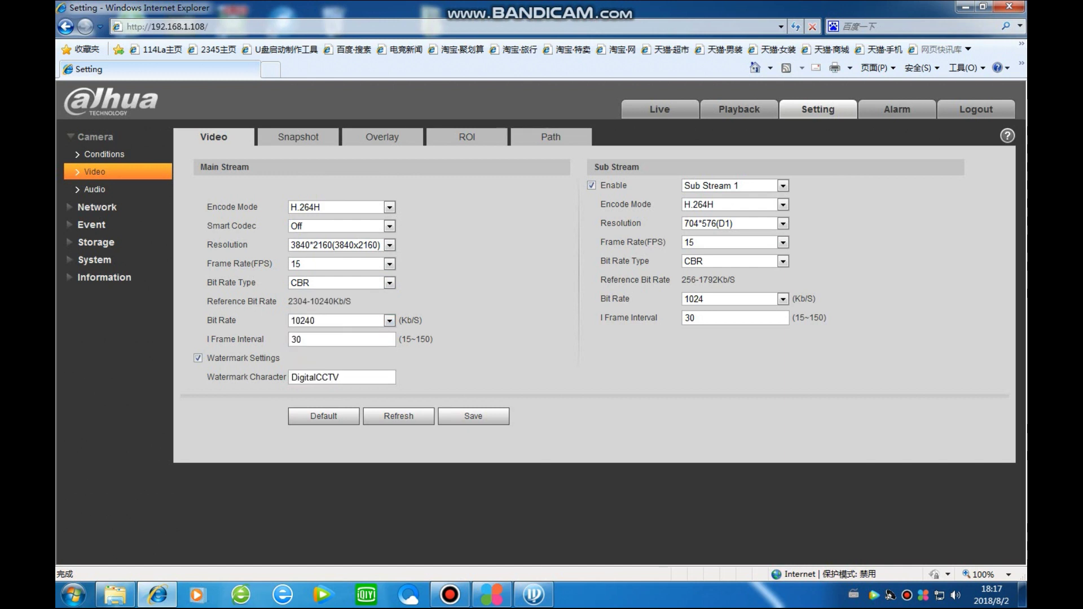
click(659, 109)
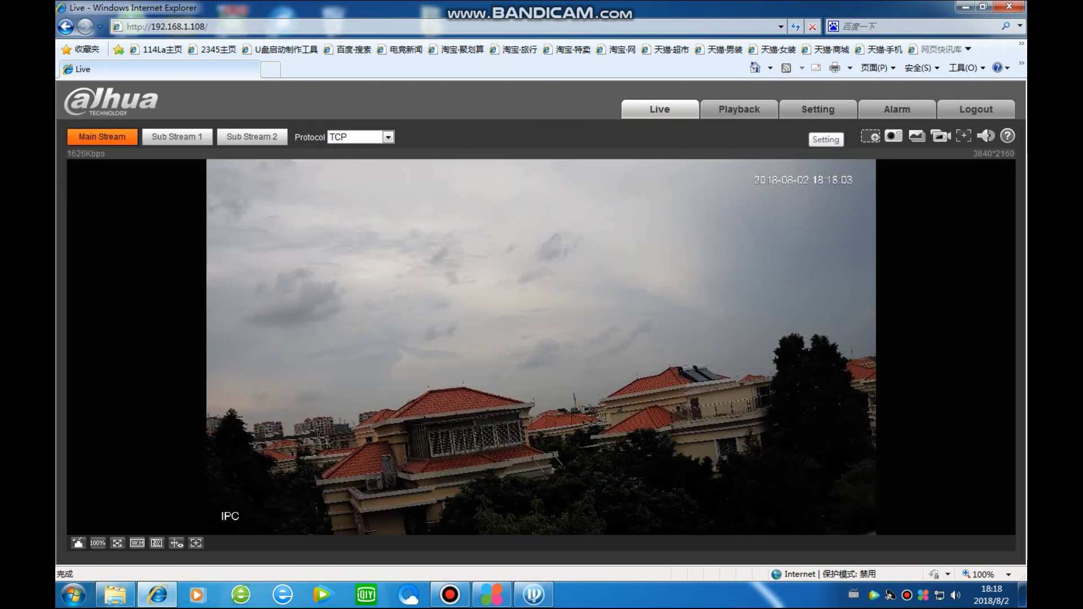
- Review the audio encode modes for the main stream and Sub Stream 1, keeping G.711A for both
click(818, 111)
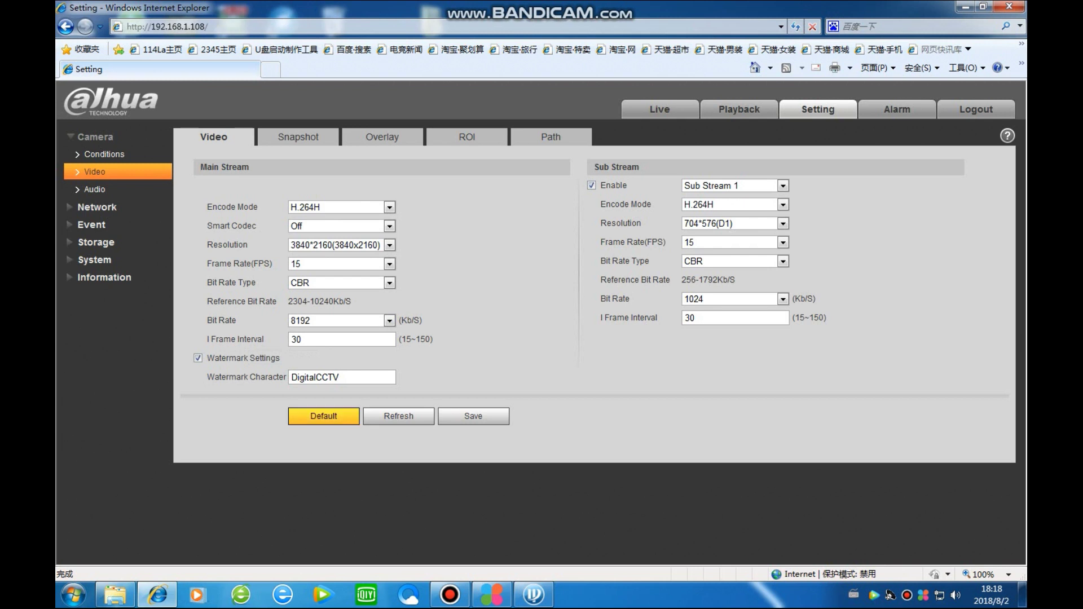
click(99, 190)
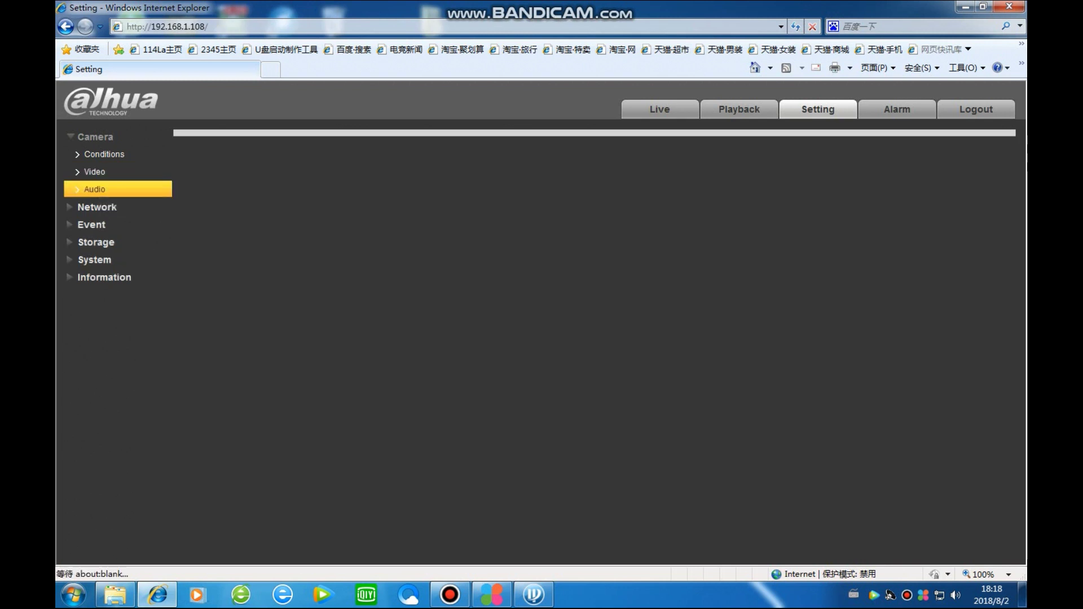
click(404, 225)
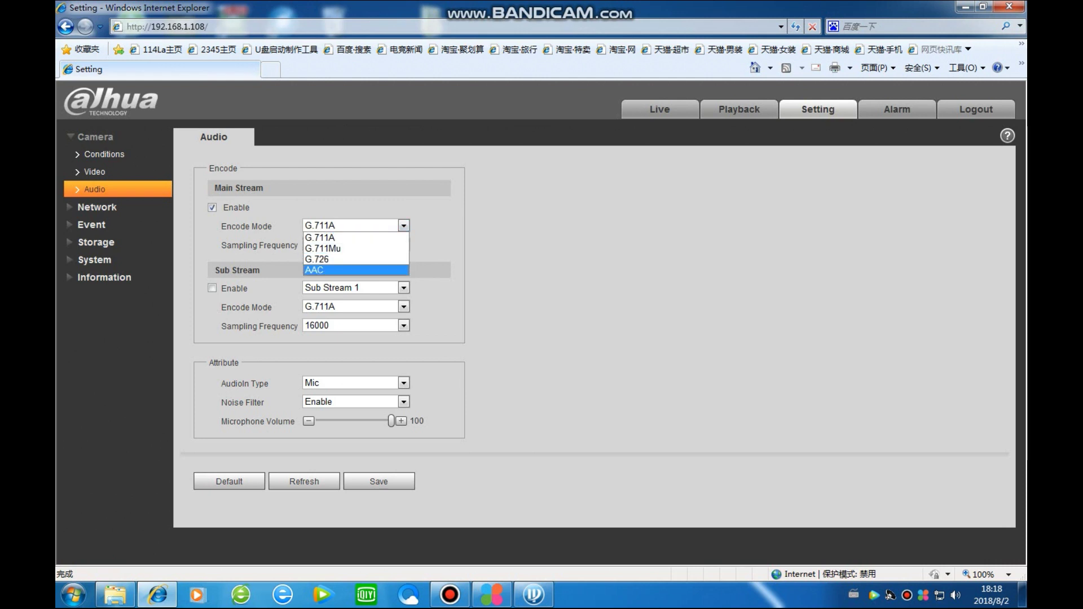
click(330, 237)
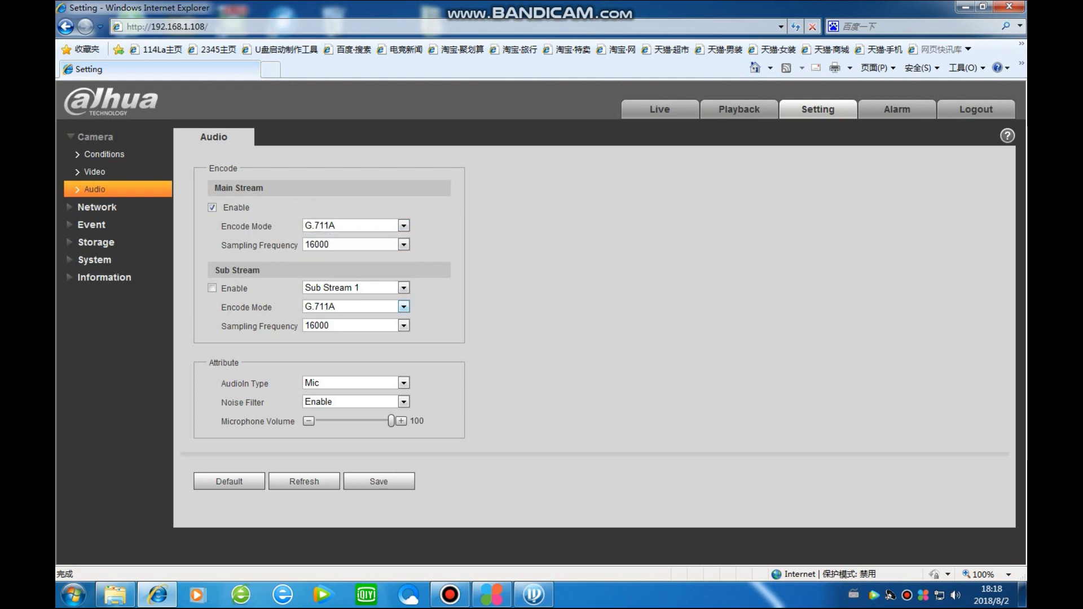
click(403, 307)
click(356, 319)
- Review the network settings for TCP/IP, Port, PPPoE, DDNS and SMTP (Email)
click(96, 207)
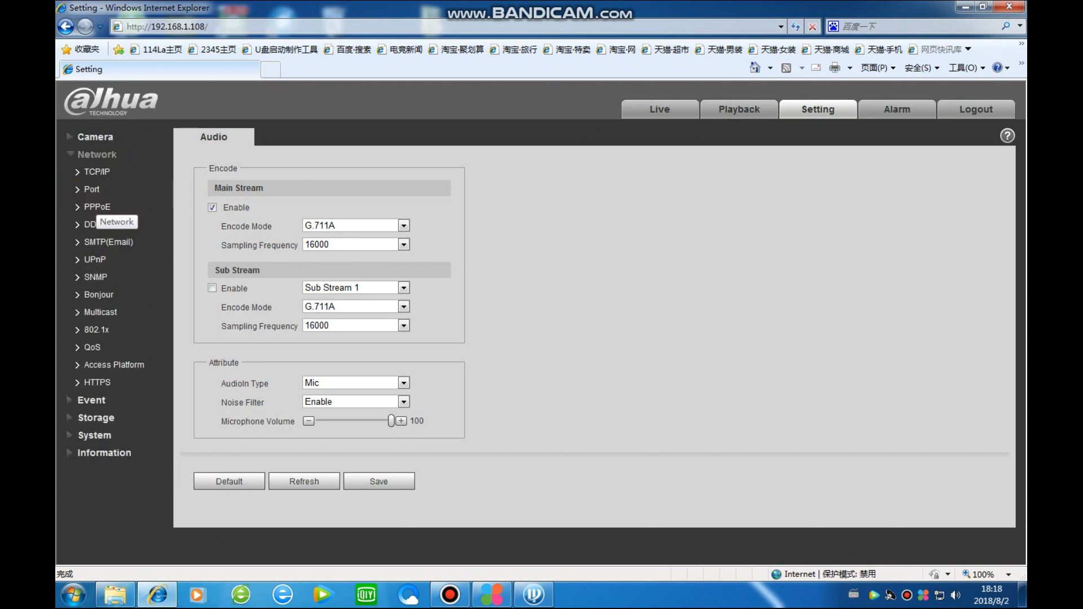
click(97, 172)
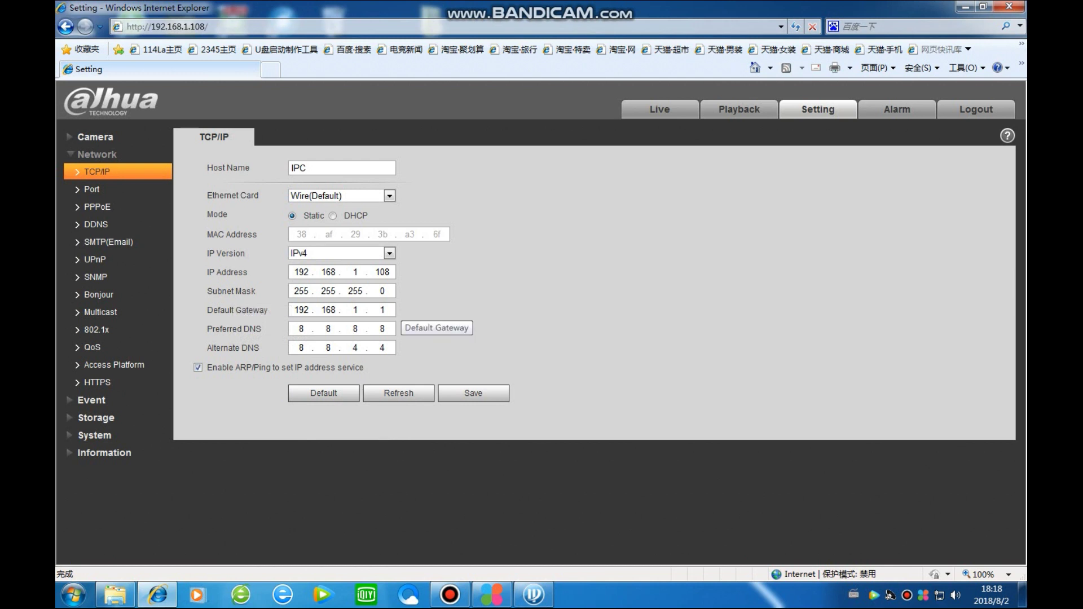
click(92, 189)
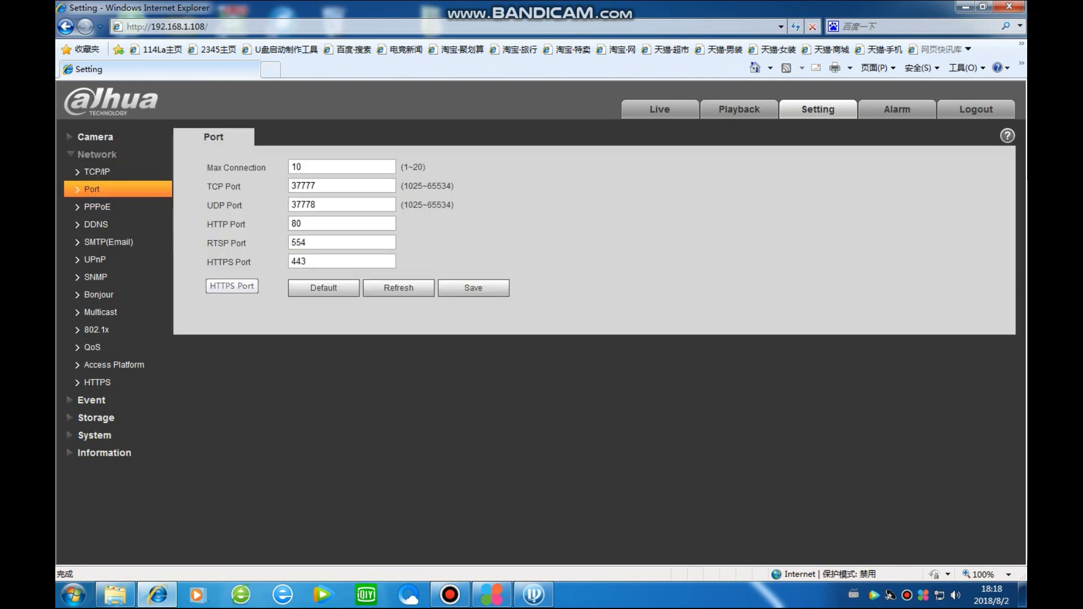
click(97, 207)
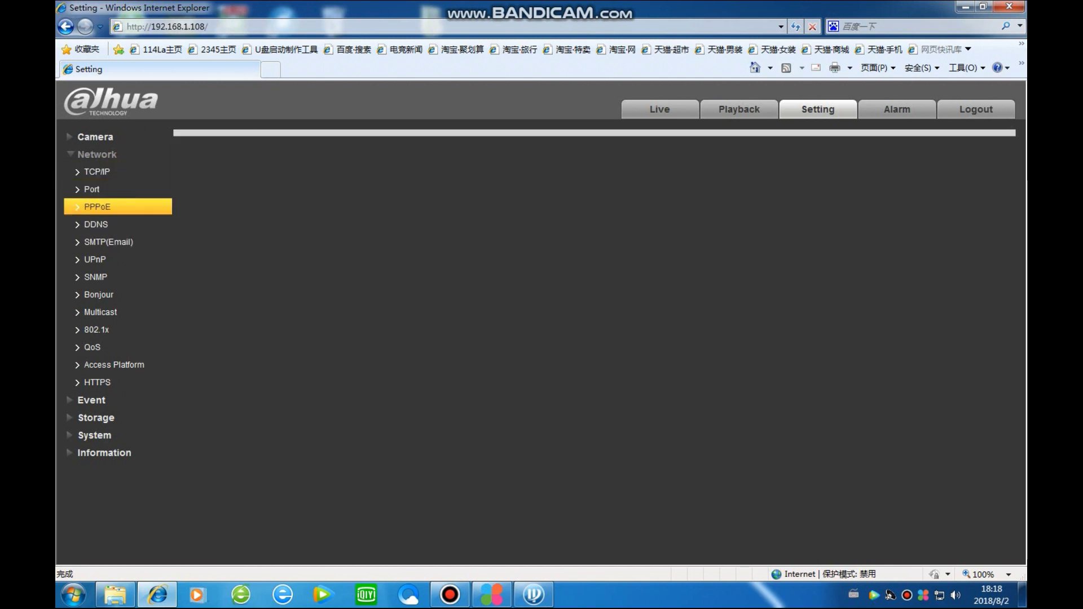
click(342, 187)
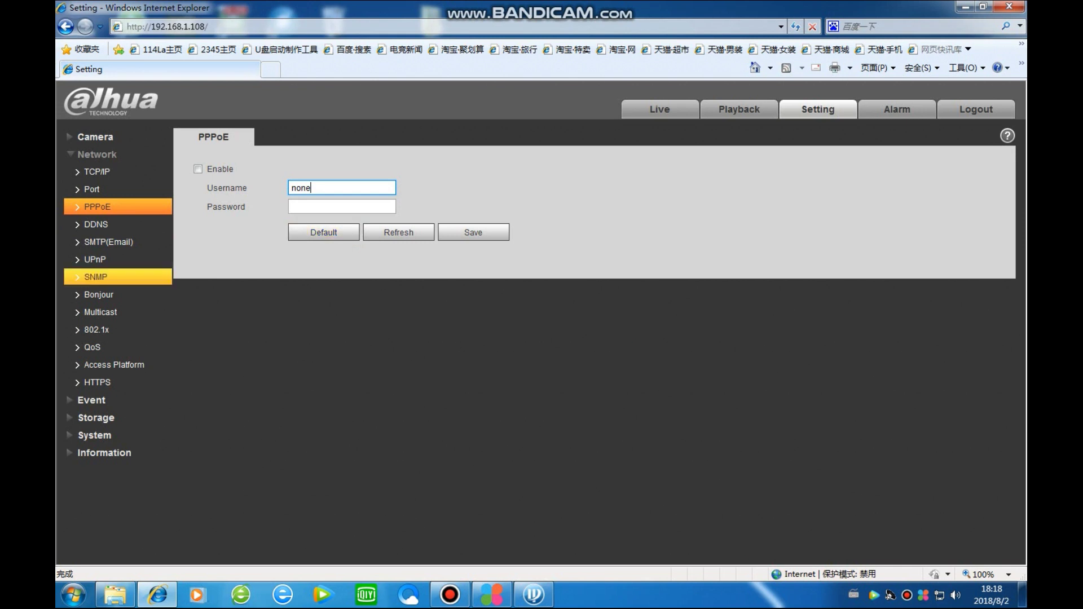
click(96, 224)
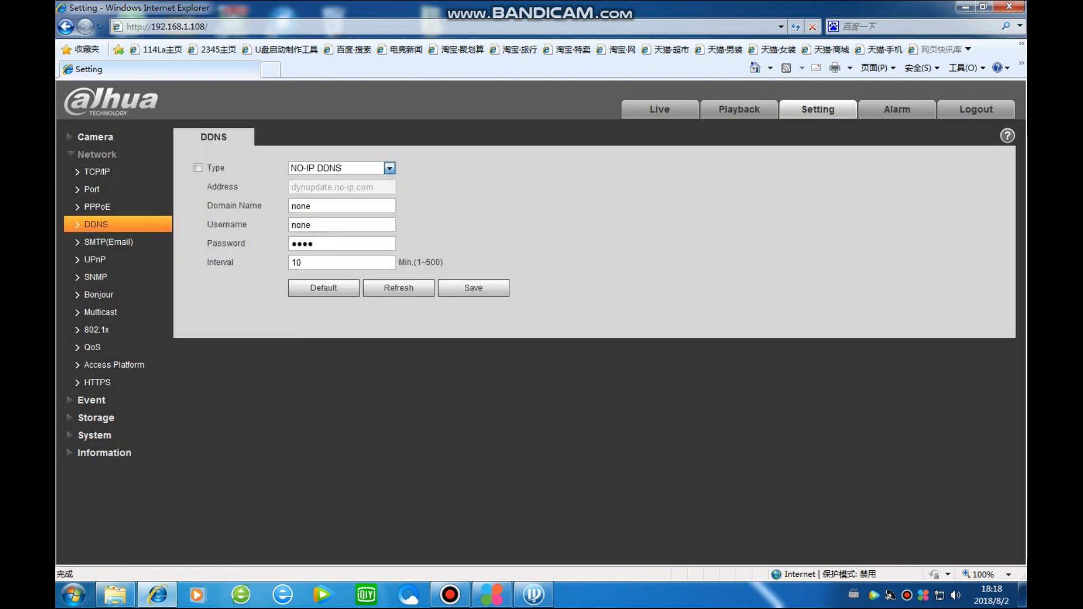
click(389, 167)
click(389, 168)
click(107, 242)
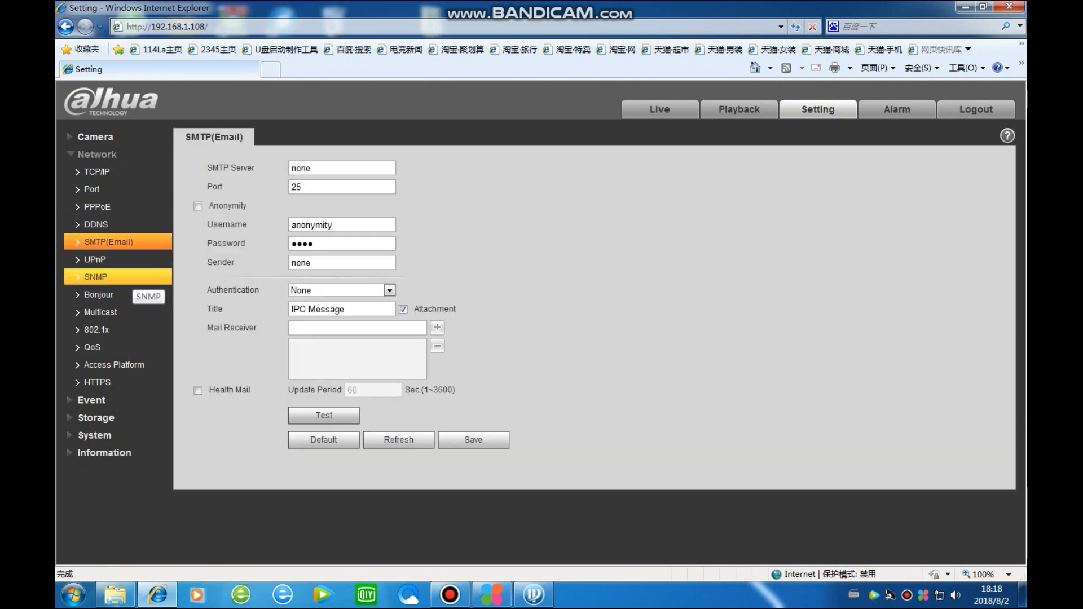
- Review the UPnP, SNMP, Bonjour, Multicast, 802.1x, QoS, Access Platform and HTTPS network pages
click(95, 259)
click(96, 276)
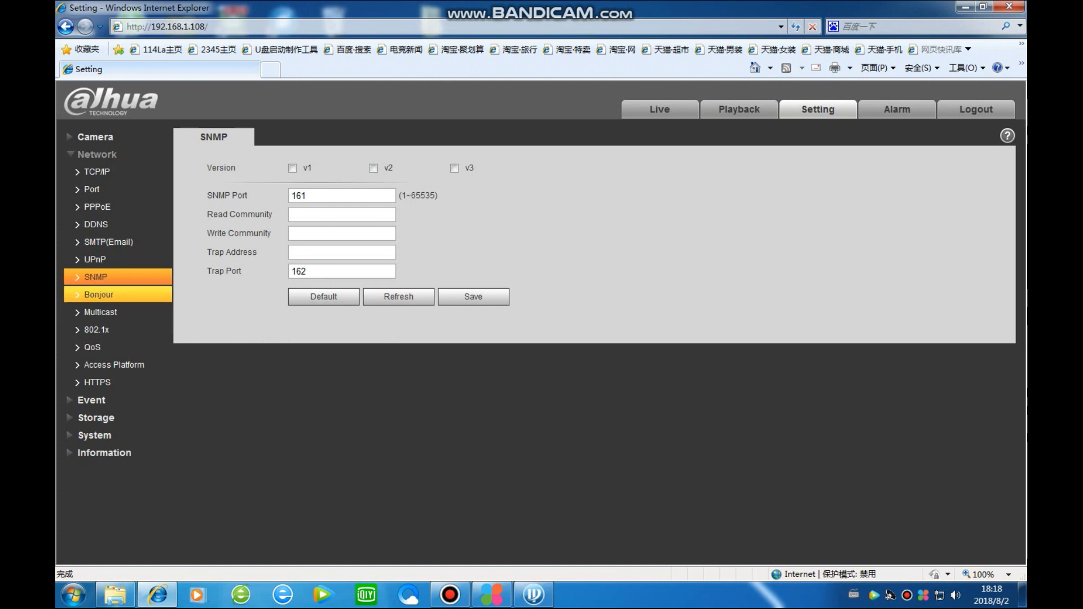
click(101, 294)
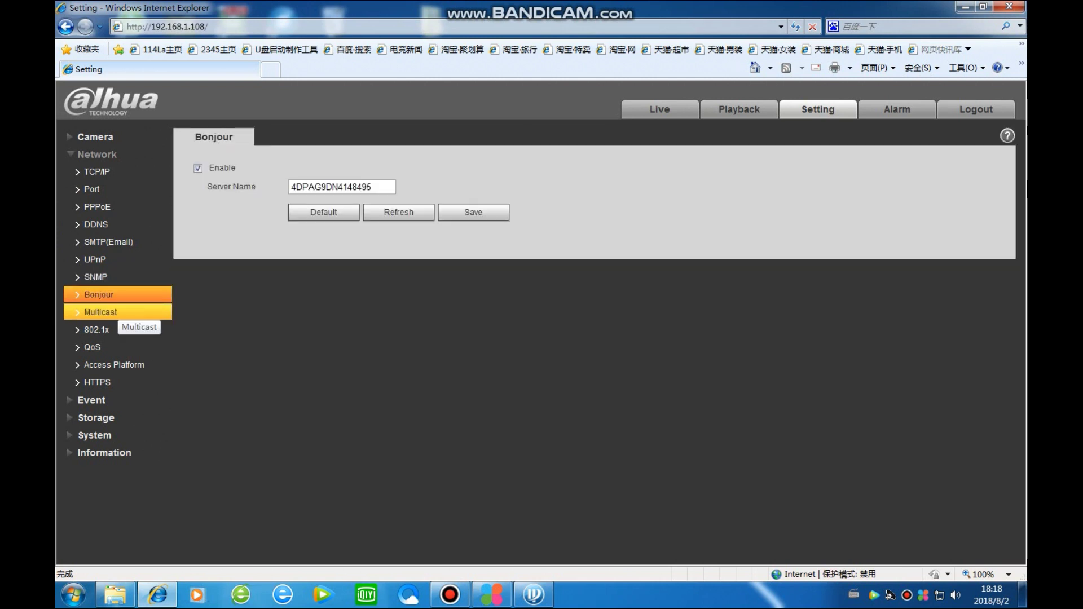
click(102, 312)
click(116, 330)
click(121, 348)
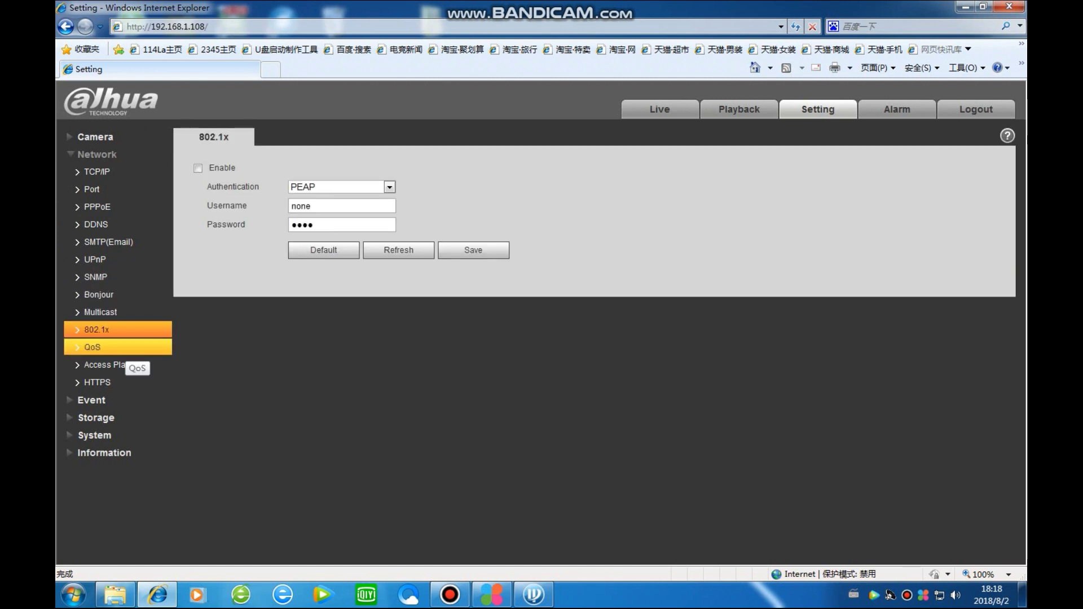
click(120, 365)
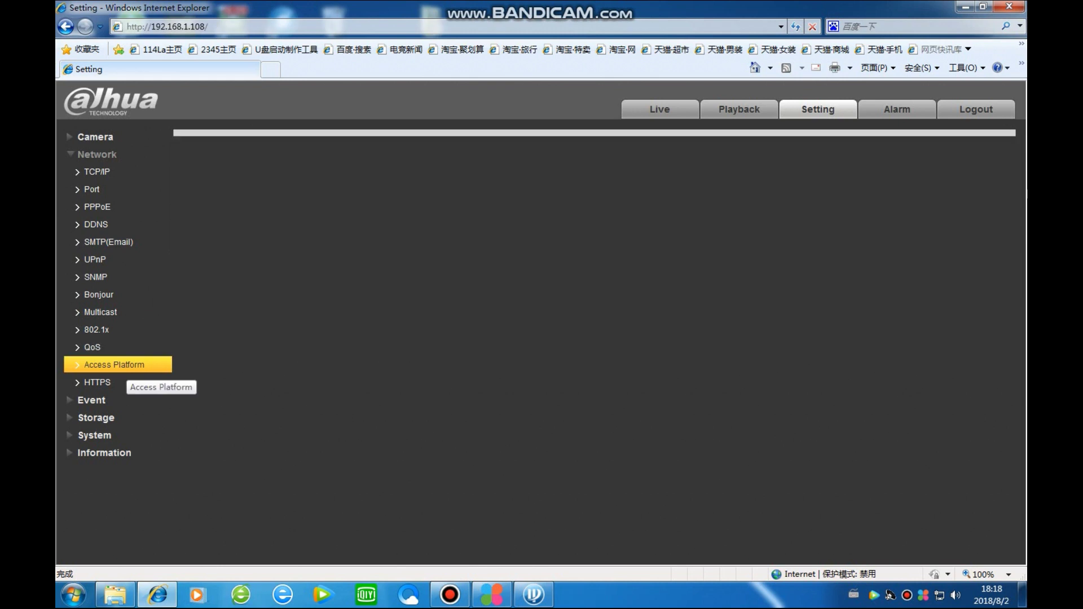
click(107, 383)
- Examine the event settings for Video Detection, including Scene Changing, and for Audio Detection
click(102, 400)
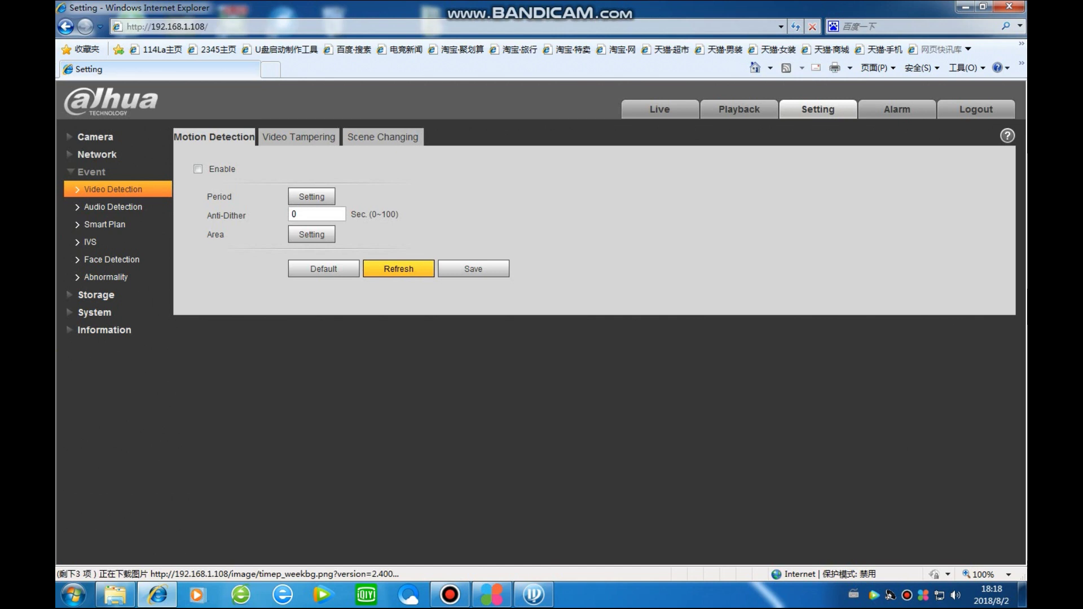
click(382, 137)
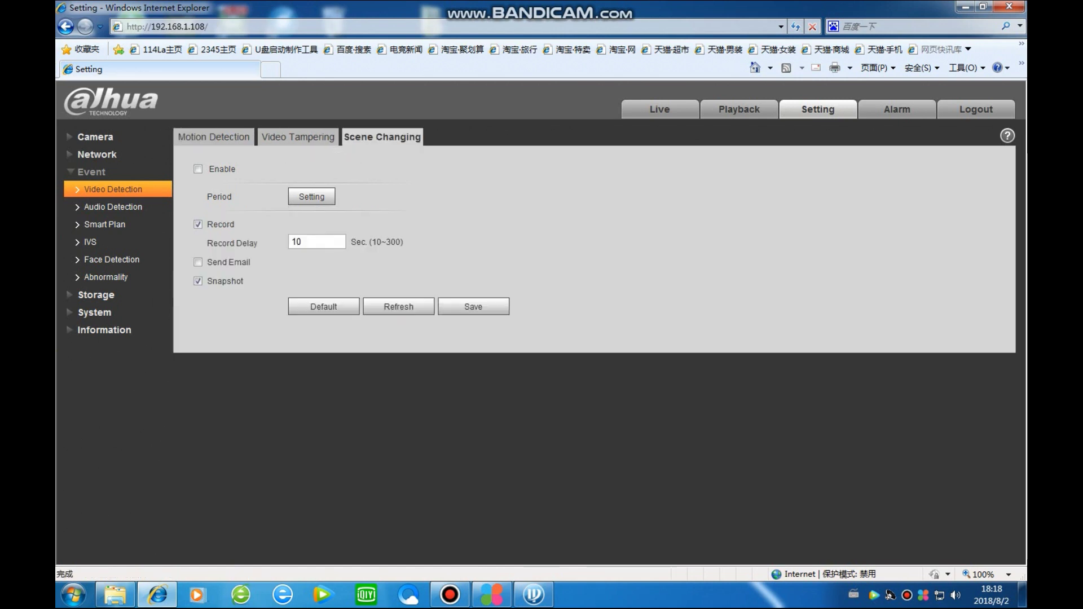
click(113, 207)
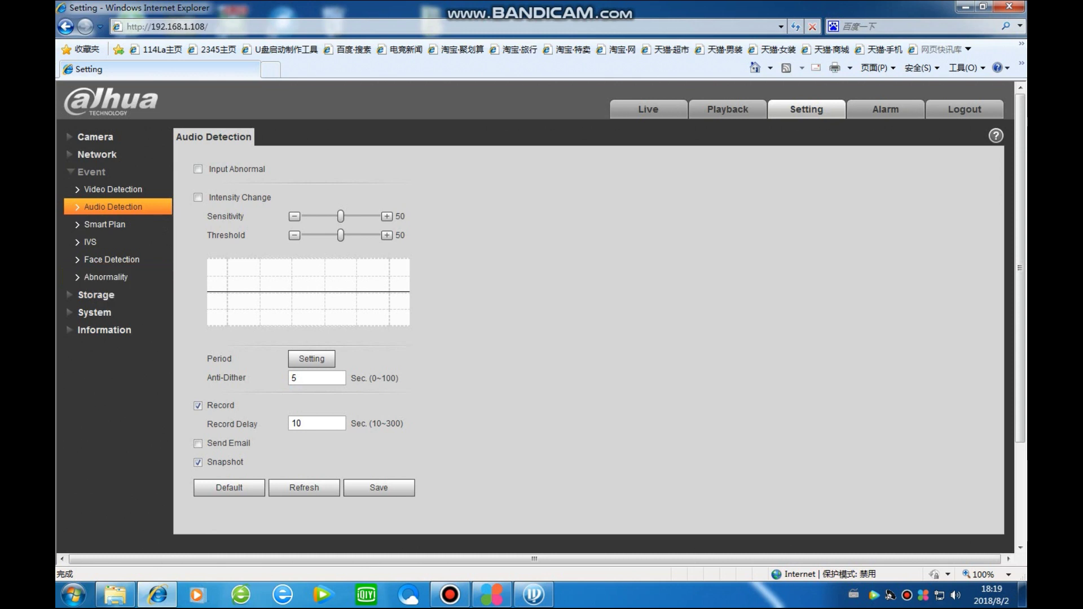
- Select IVS as the event Smart Plan and open the IVS rule settings
click(104, 224)
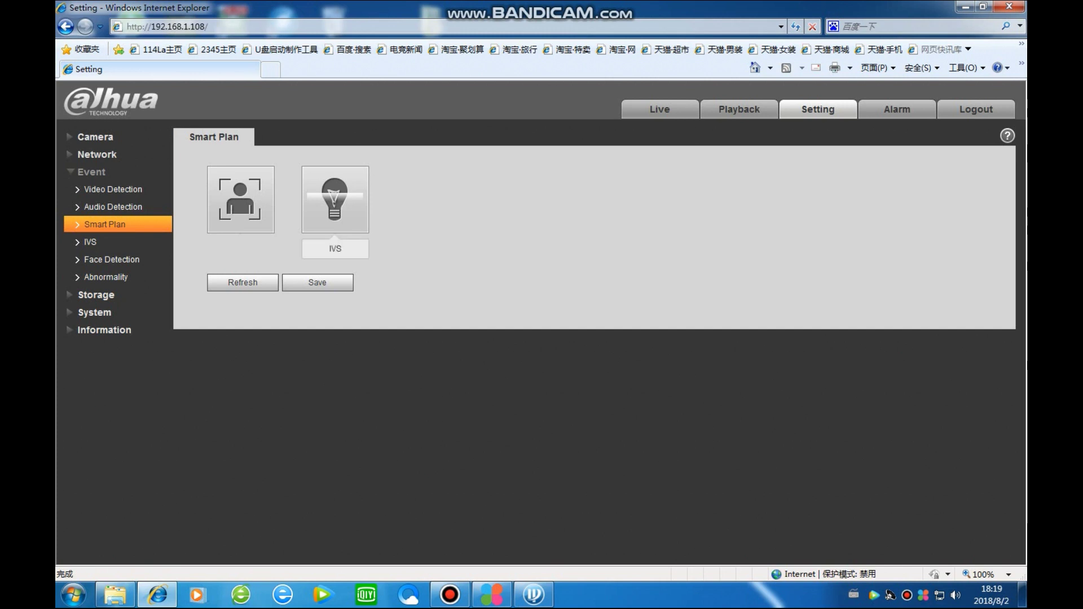
click(335, 200)
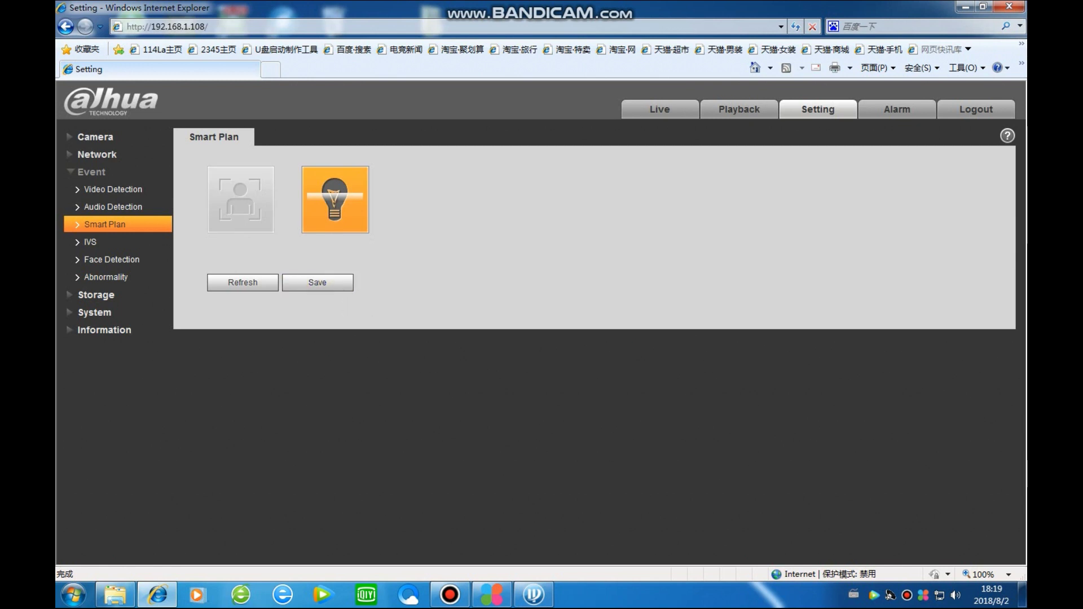
click(98, 242)
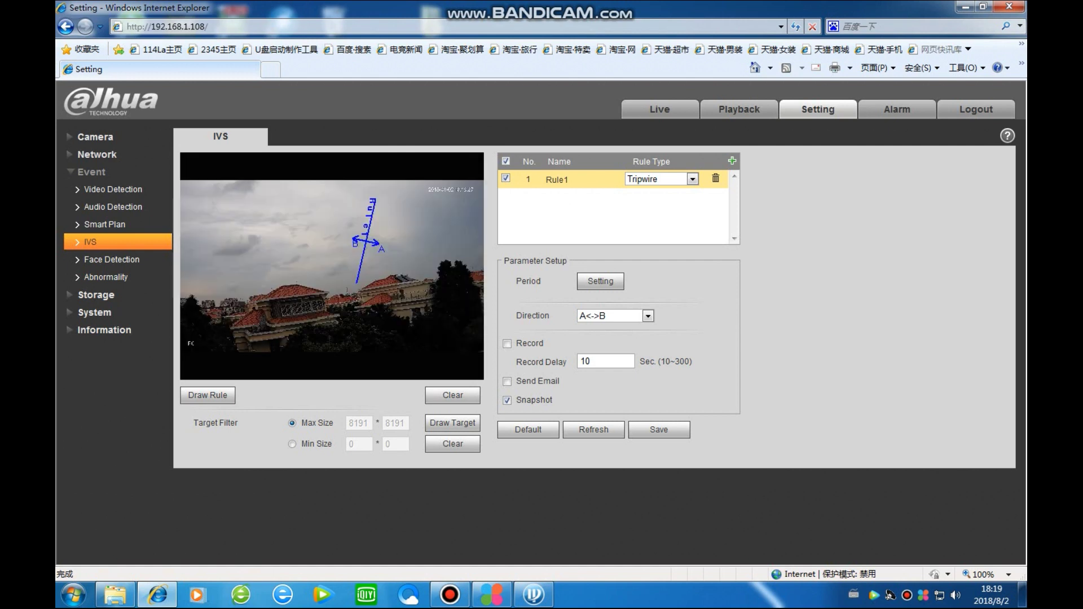
- Keep Tripwire as the rule type of Rule1 and clear its existing line to start a new drawing
click(692, 179)
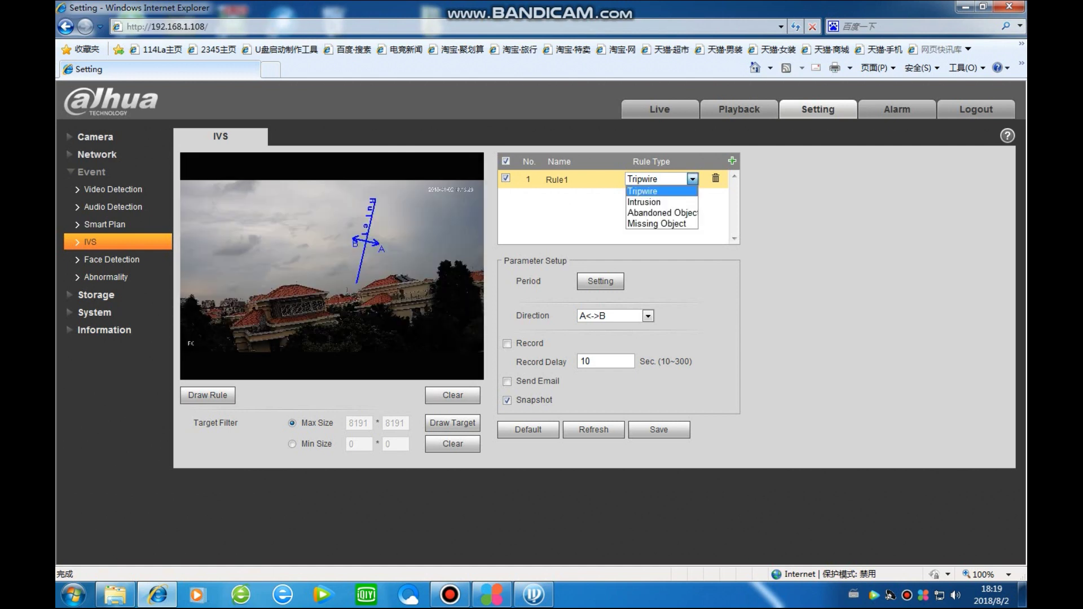
click(649, 191)
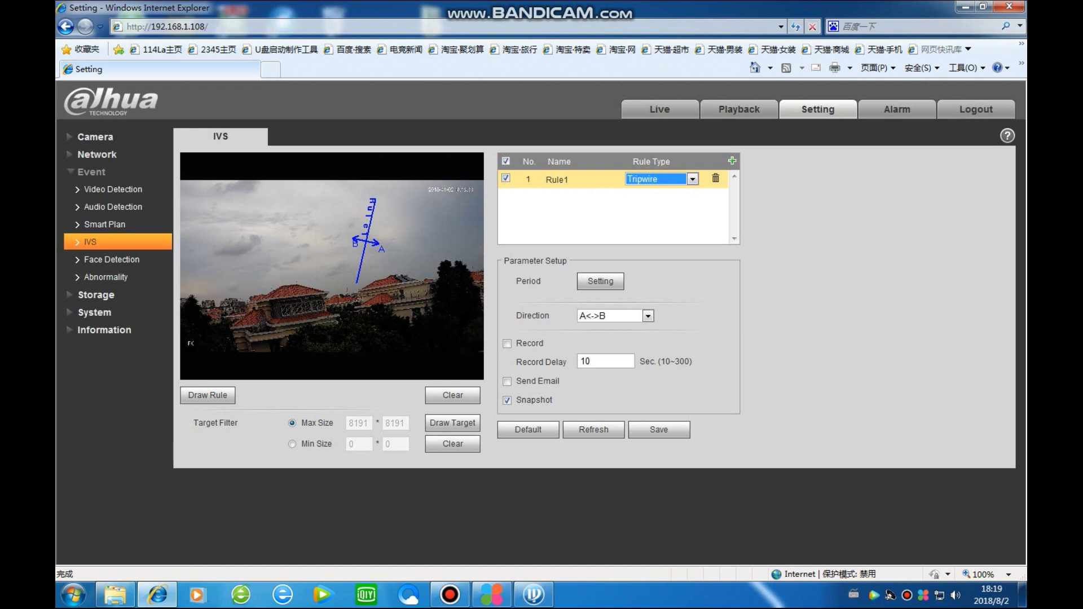
click(208, 395)
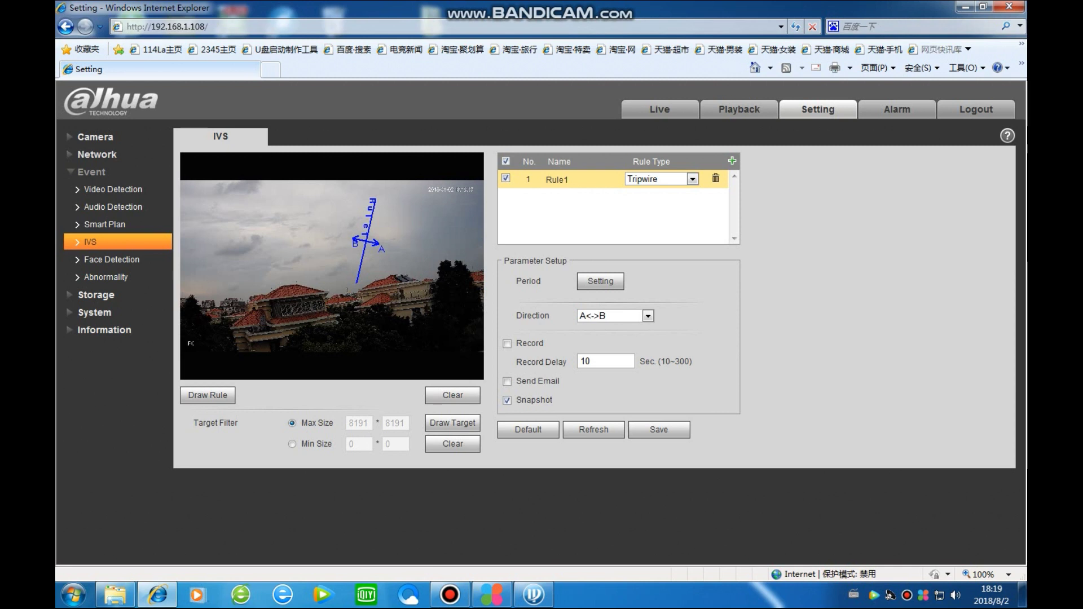
click(453, 396)
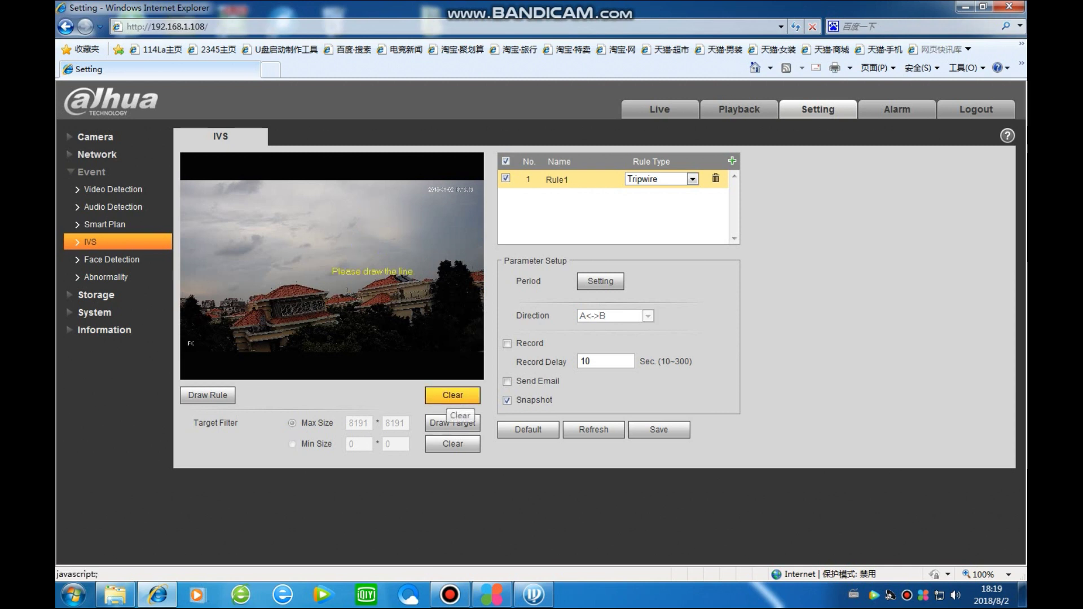
click(300, 221)
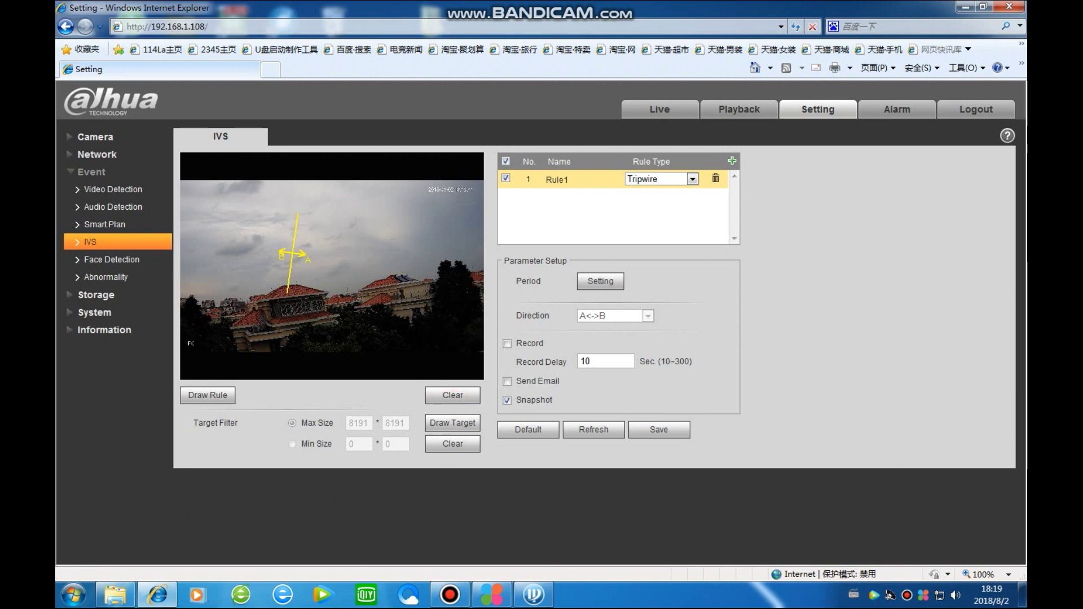
right_click(285, 299)
click(344, 212)
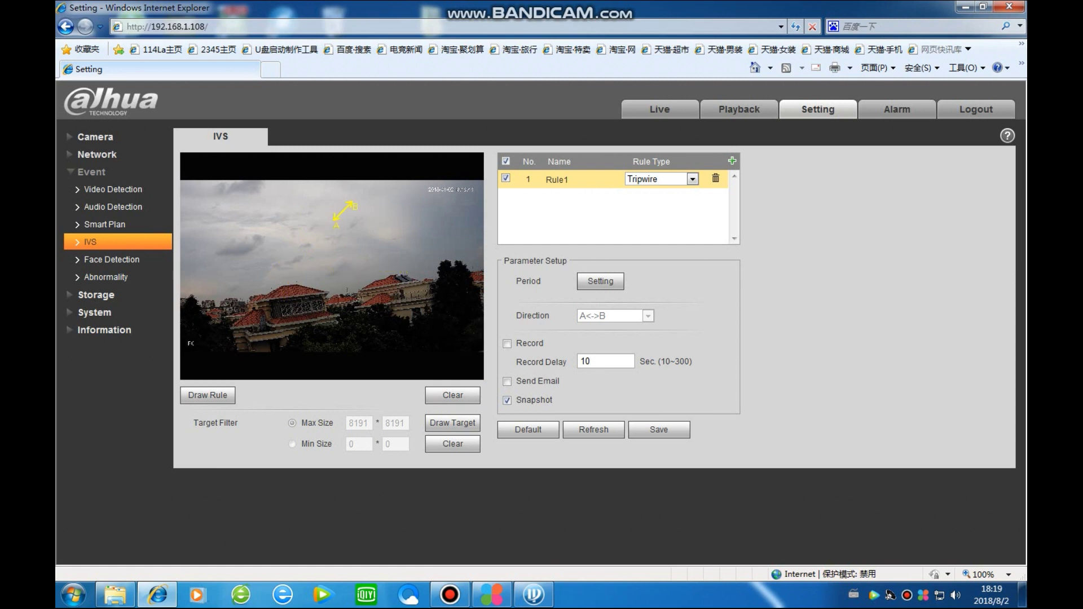
right_click(325, 289)
- Draw a diagonal tripwire for Rule1 from the sky down to the central rooftop and save the rule
click(364, 228)
click(326, 297)
right_click(326, 298)
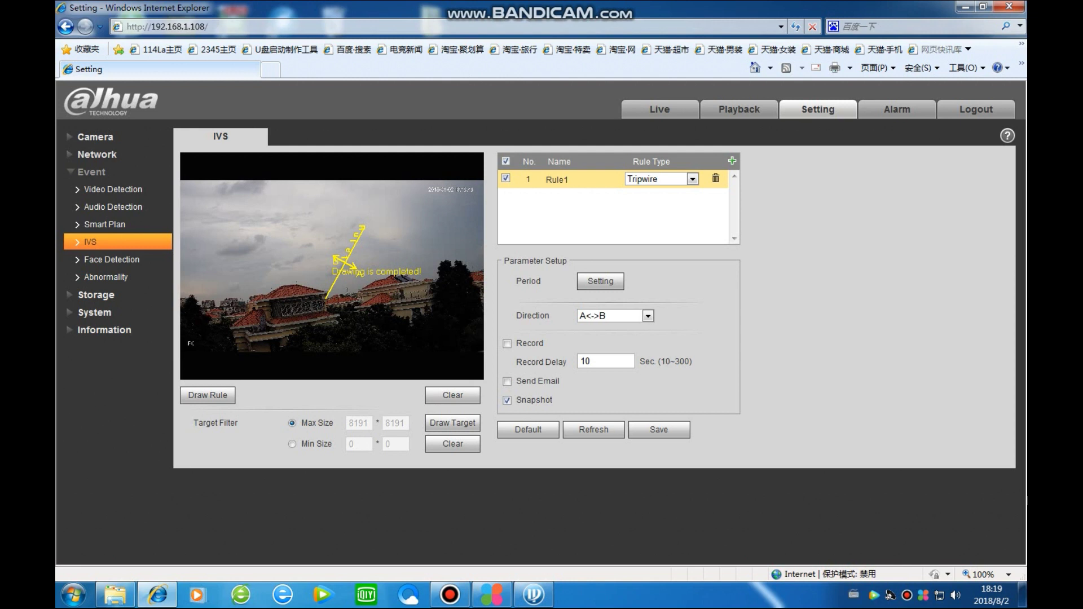
click(659, 429)
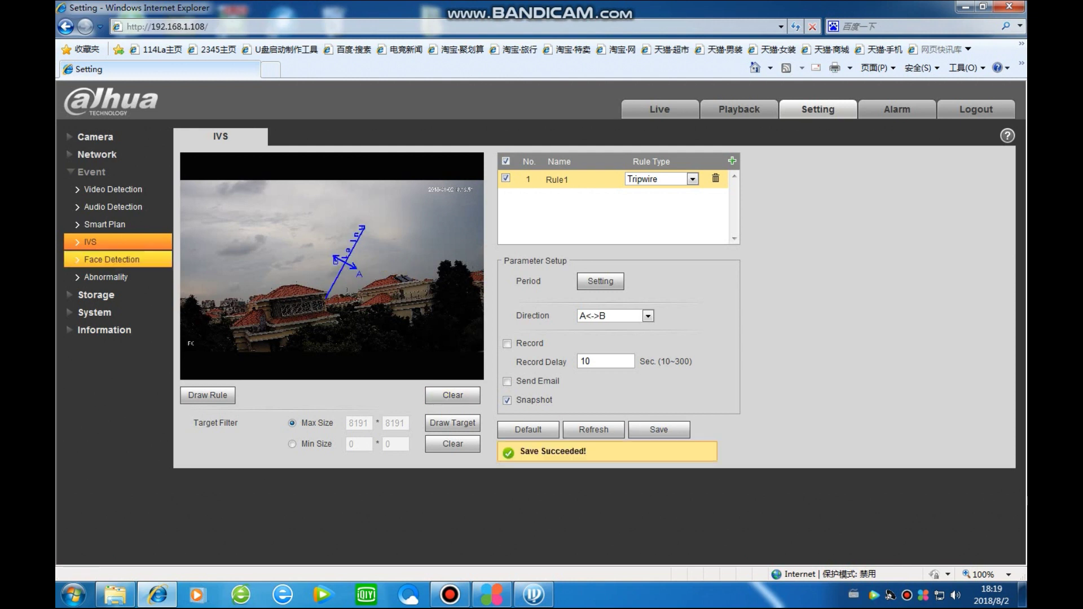
- Keep Rule1's direction at A<->B, and try the Intrusion and Abandoned Object rule types to view their parameters
click(648, 316)
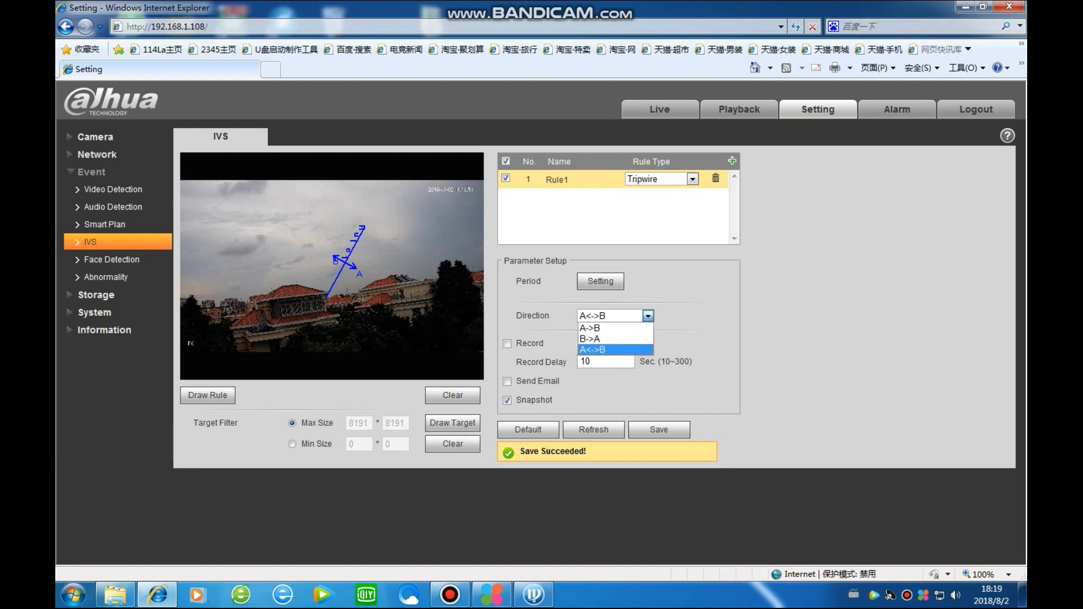
click(615, 350)
click(693, 179)
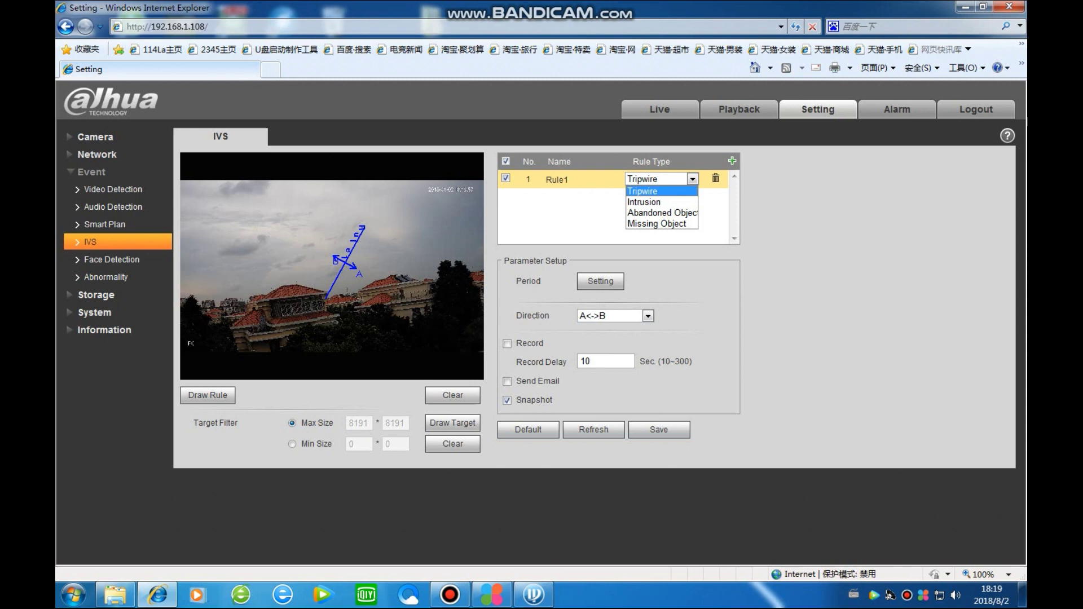
key(Down)
key(Return)
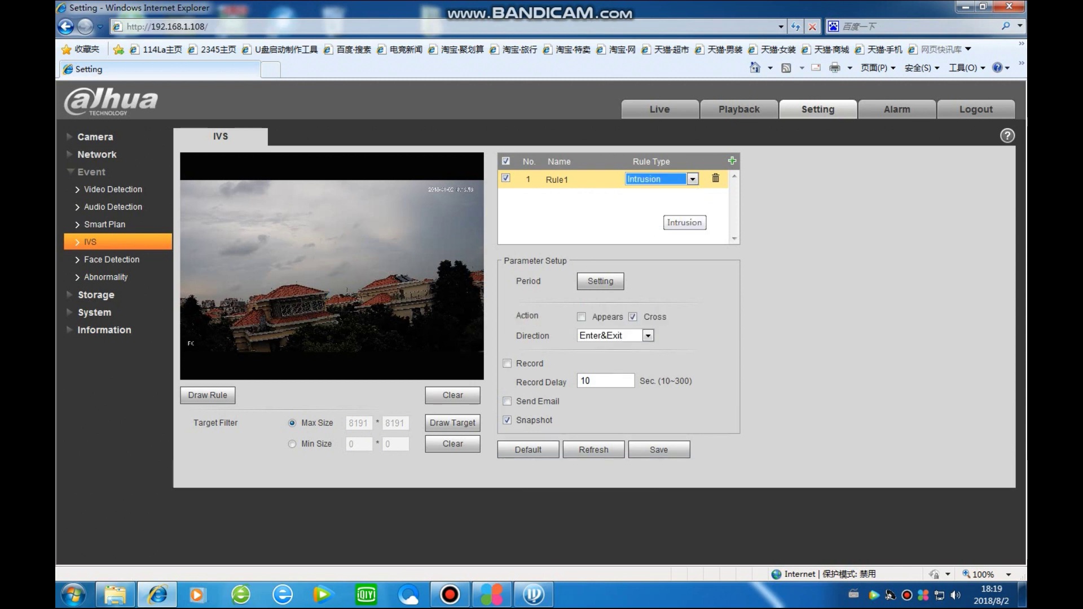
key(alt+Down)
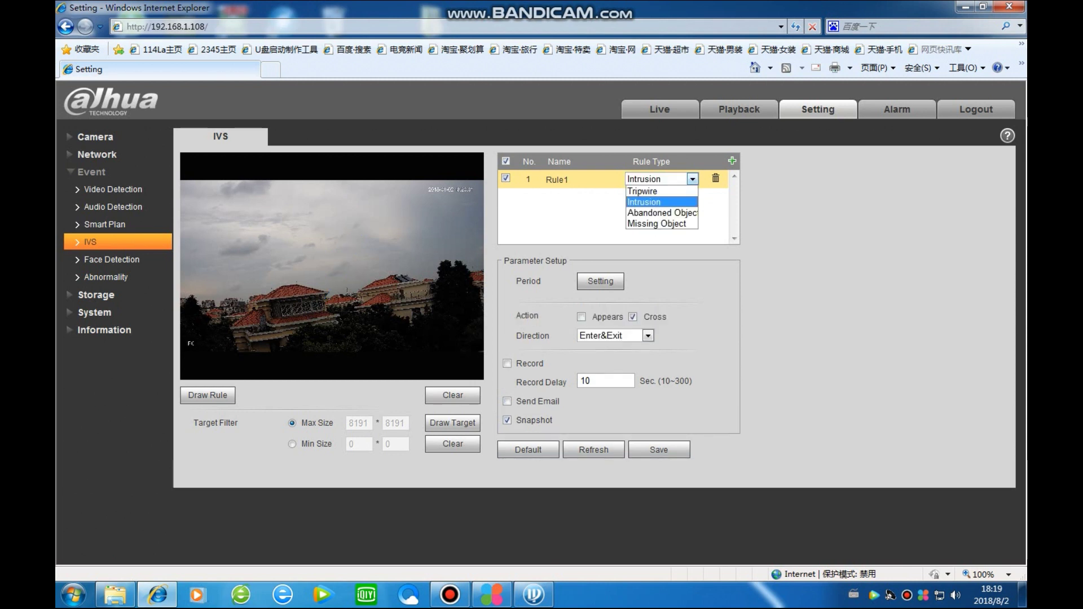
key(Down)
key(Return)
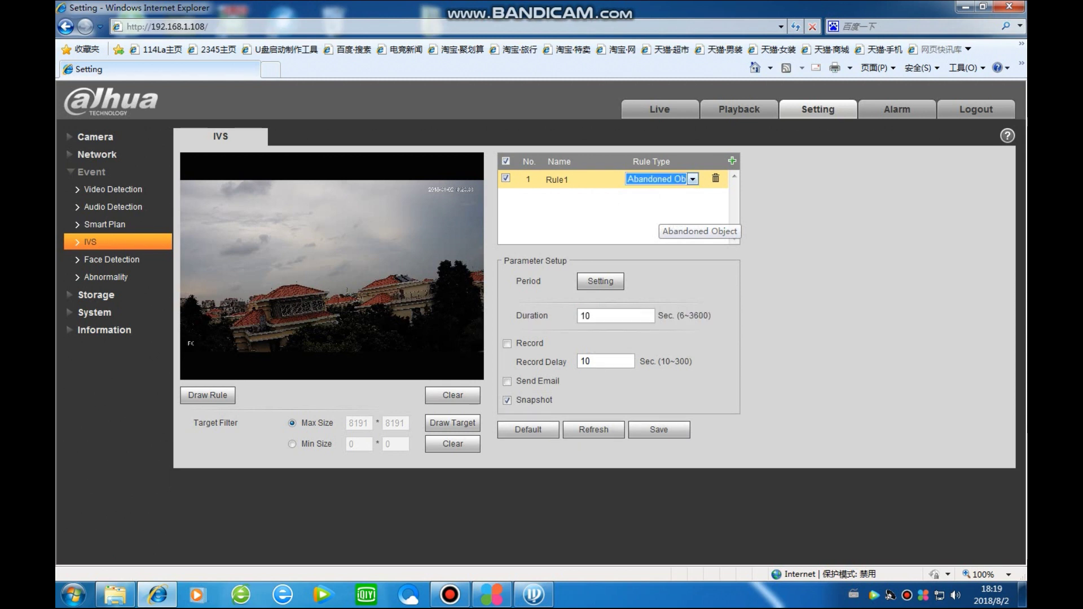
- Set the rule type of Rule1 to Missing Object
key(alt+Down)
key(Down)
key(Return)
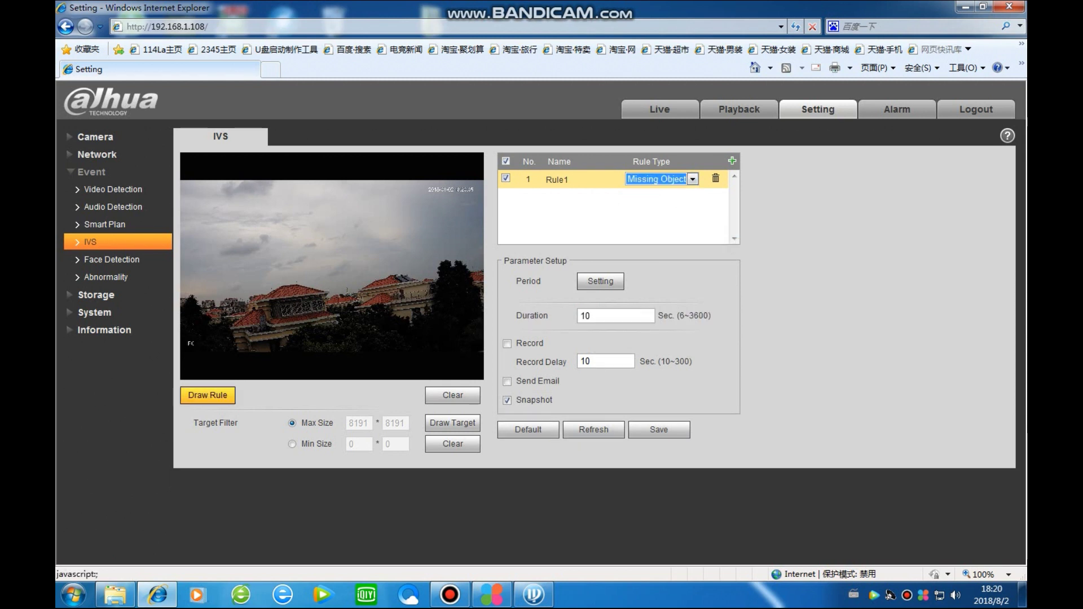
- Draw a four-sided Missing Object detection zone in the sky above the central rooftop and save the rule
click(207, 395)
click(259, 223)
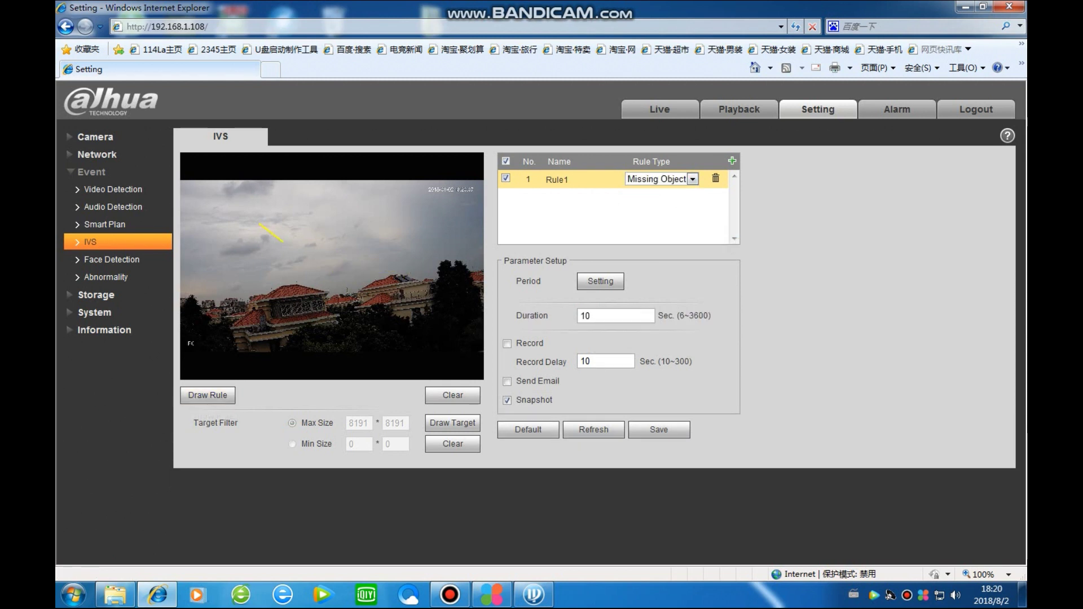
click(270, 278)
click(335, 278)
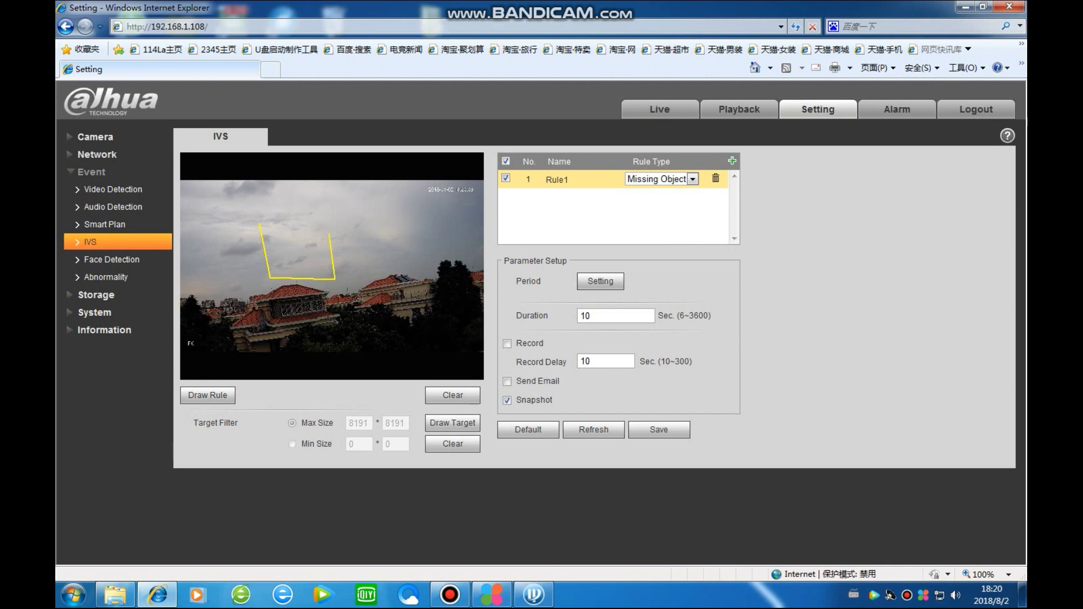
right_click(258, 226)
click(659, 429)
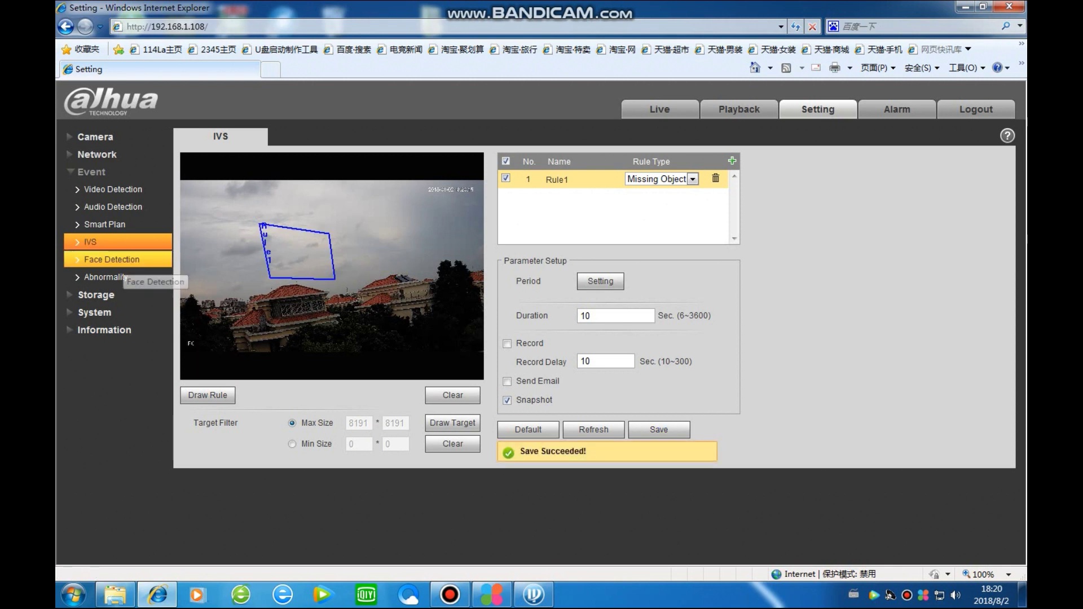
- Open the Face Detection event settings
click(119, 262)
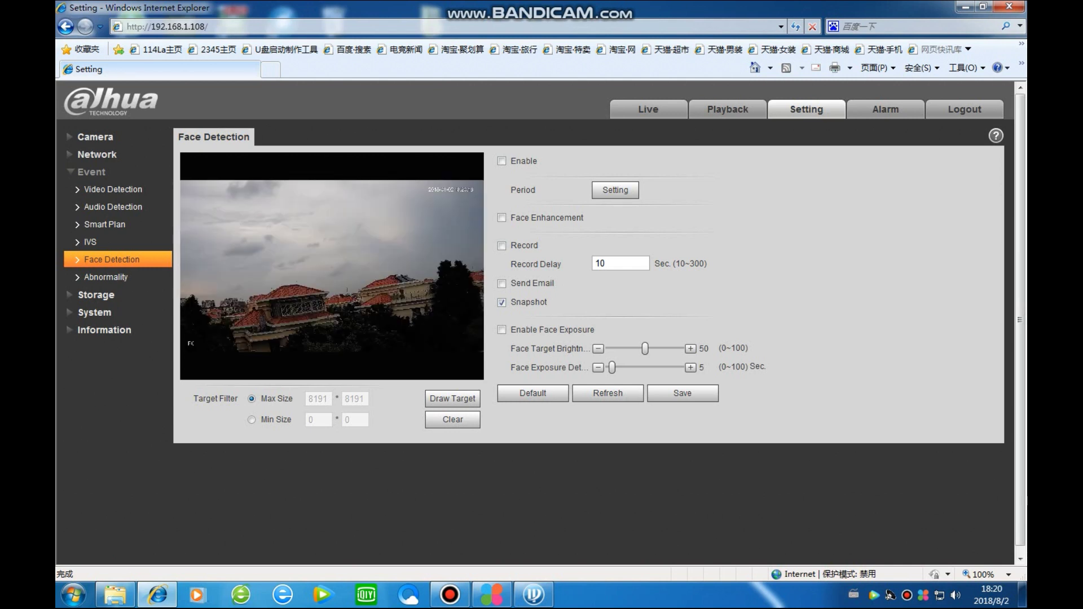
- Look through the Smart Plan, IVS and Face Detection event pages and open the Abnormality settings
click(105, 225)
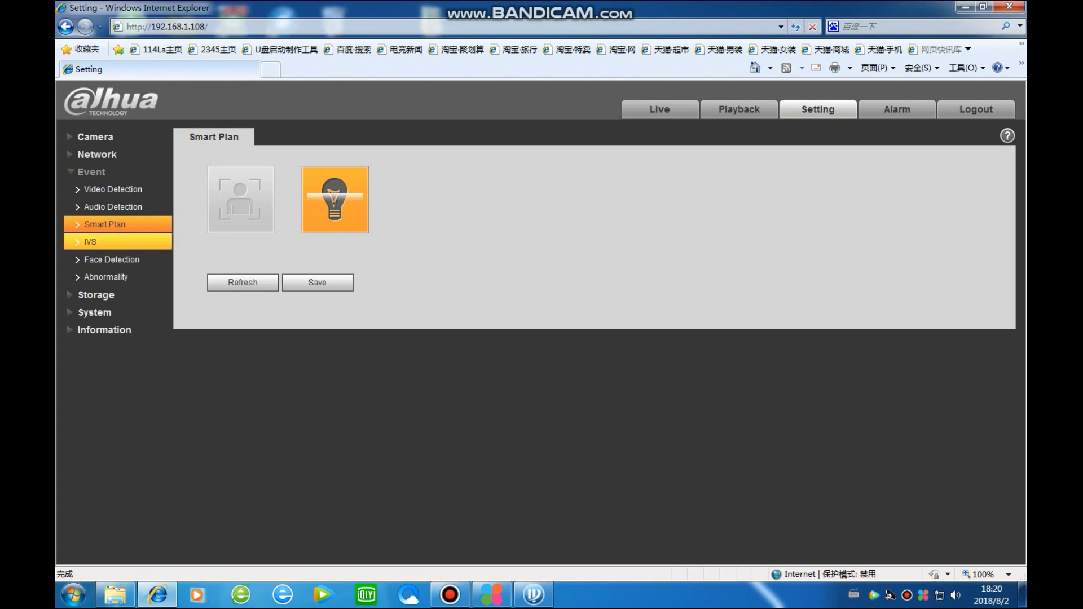
click(110, 242)
click(112, 259)
click(106, 277)
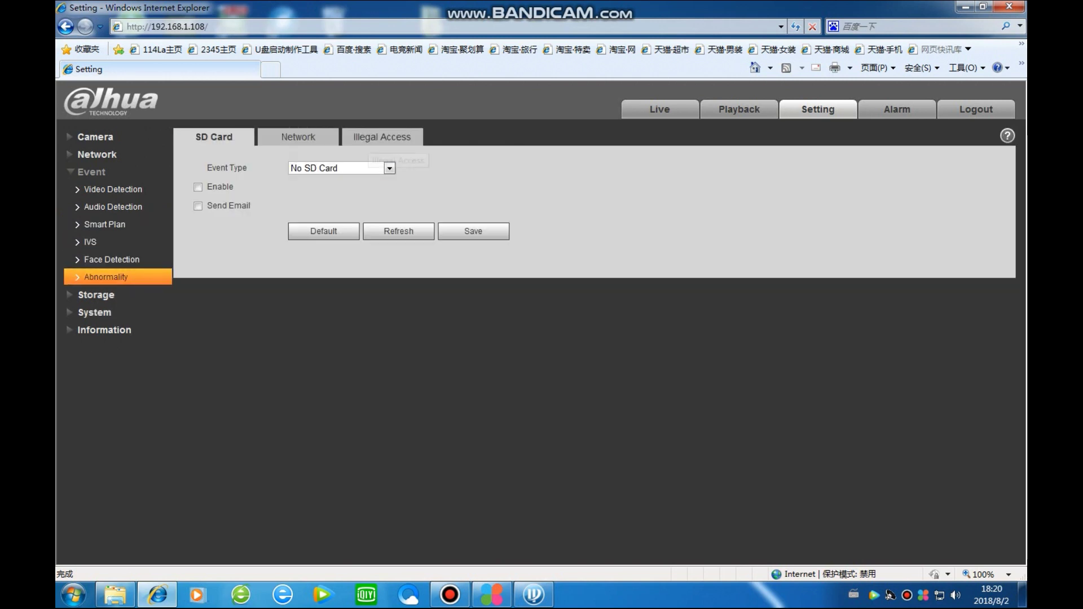
- Set the SD card abnormality event type to SD Card Error, enable Send Email for it and save
click(355, 168)
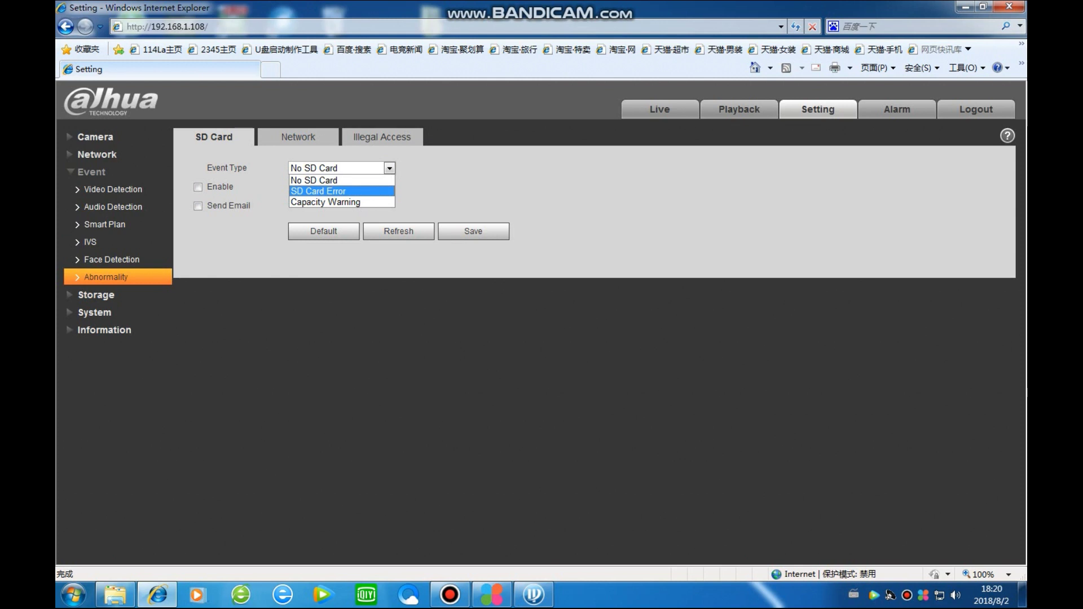
click(440, 192)
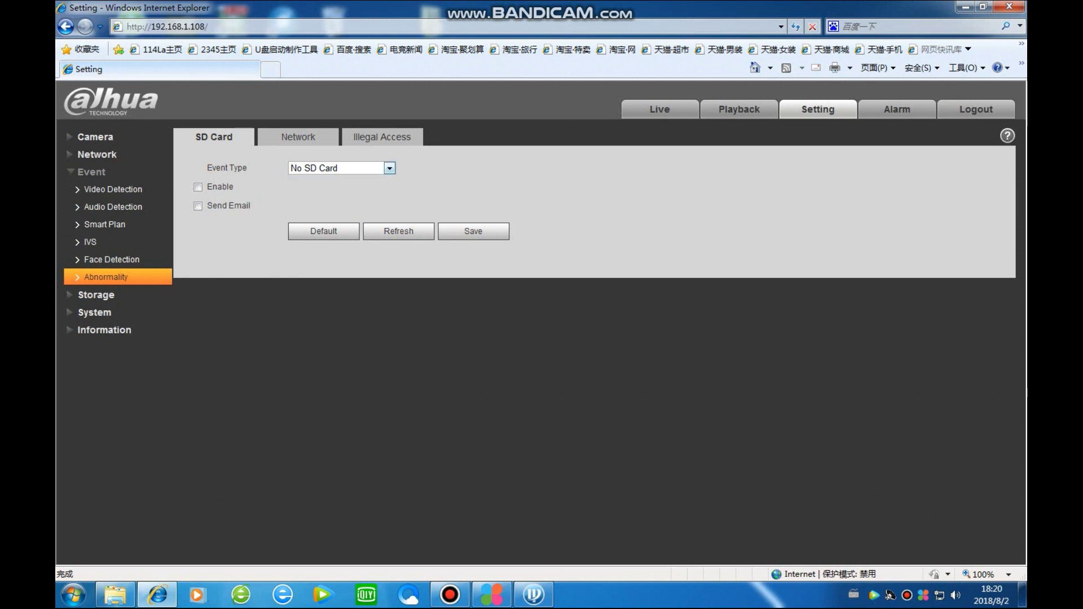
click(389, 169)
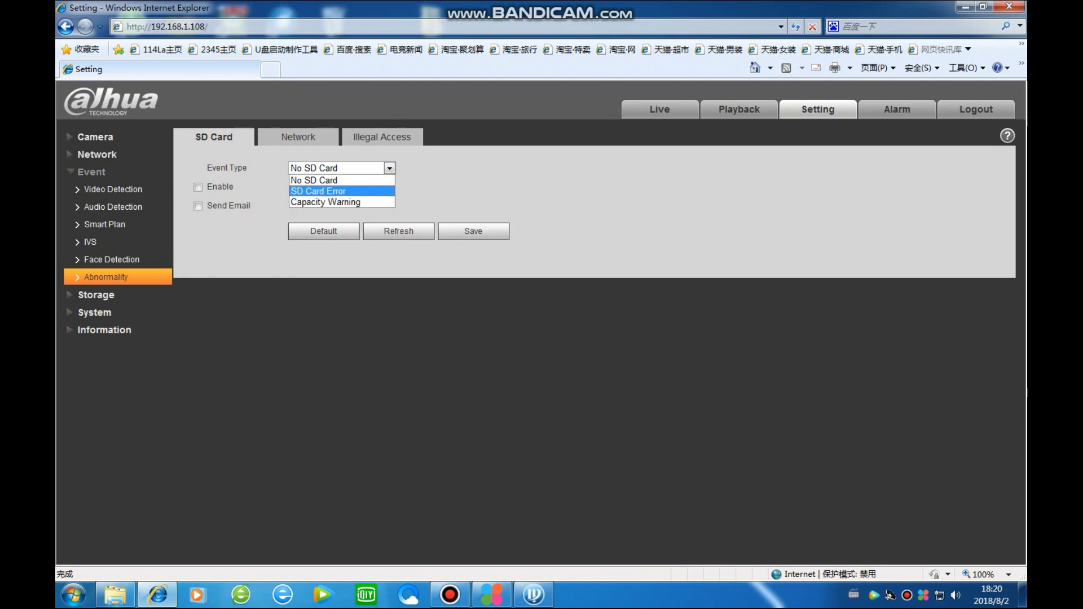
key(Return)
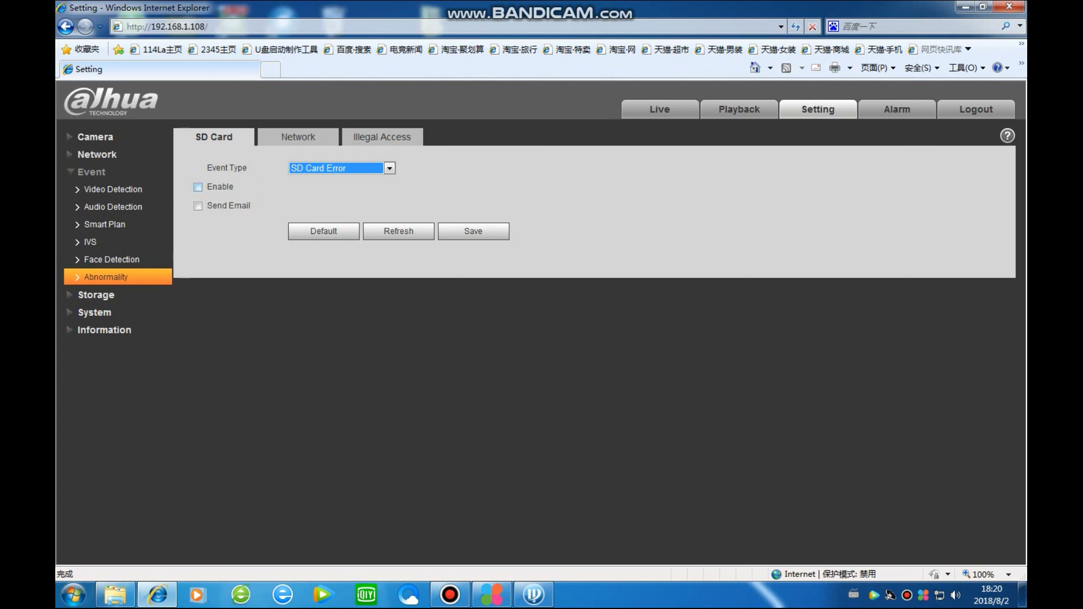
click(212, 207)
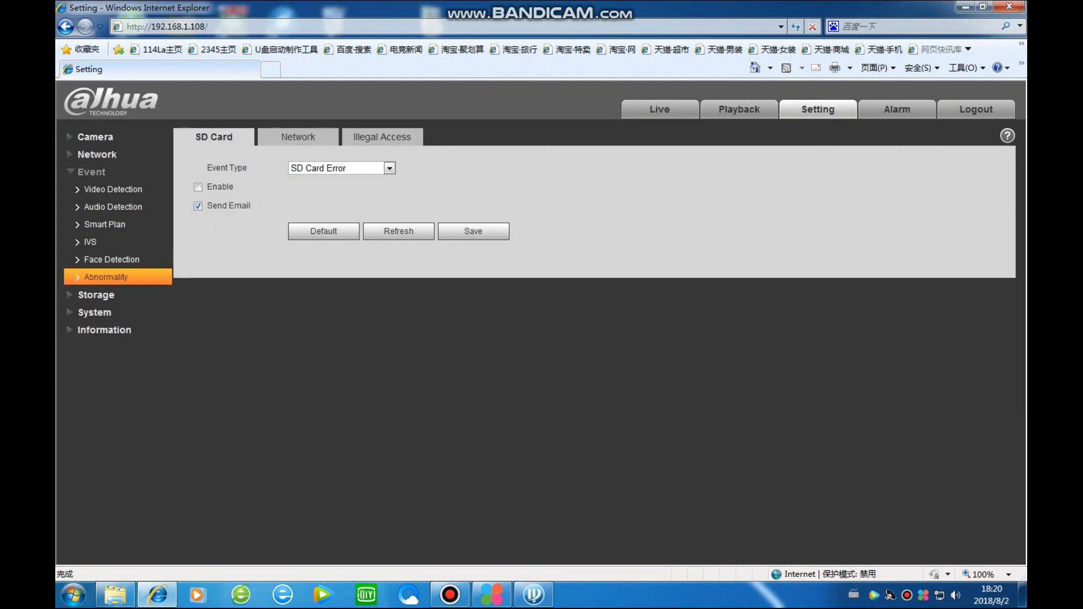
click(473, 231)
- View the Network and Illegal Access abnormality settings
click(299, 137)
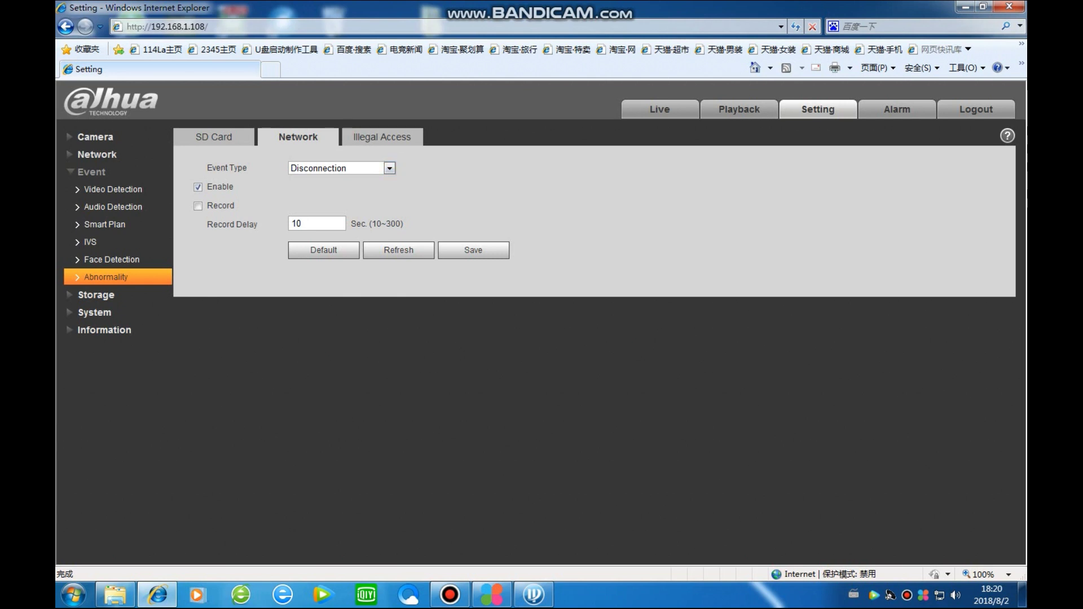
click(382, 137)
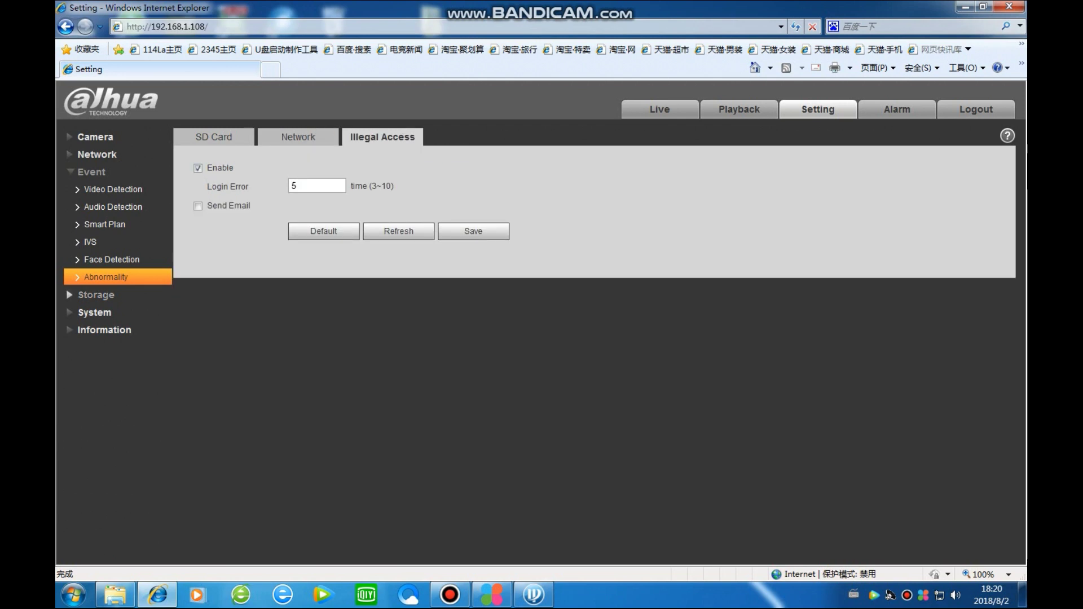
- View the storage schedules for recording, snapshots and holidays, and the storage destination paths
click(94, 295)
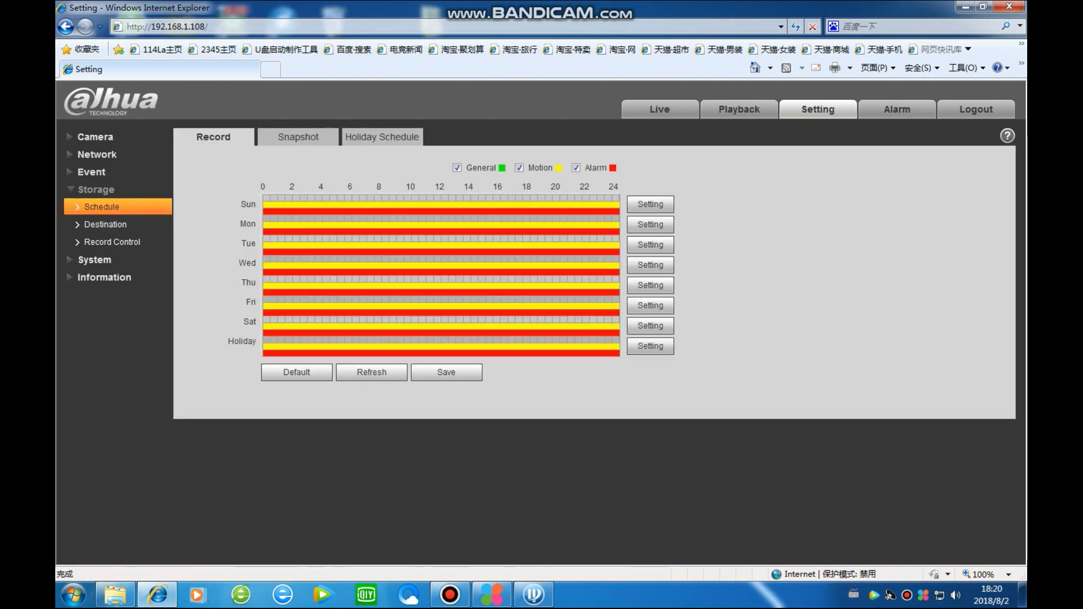
click(298, 137)
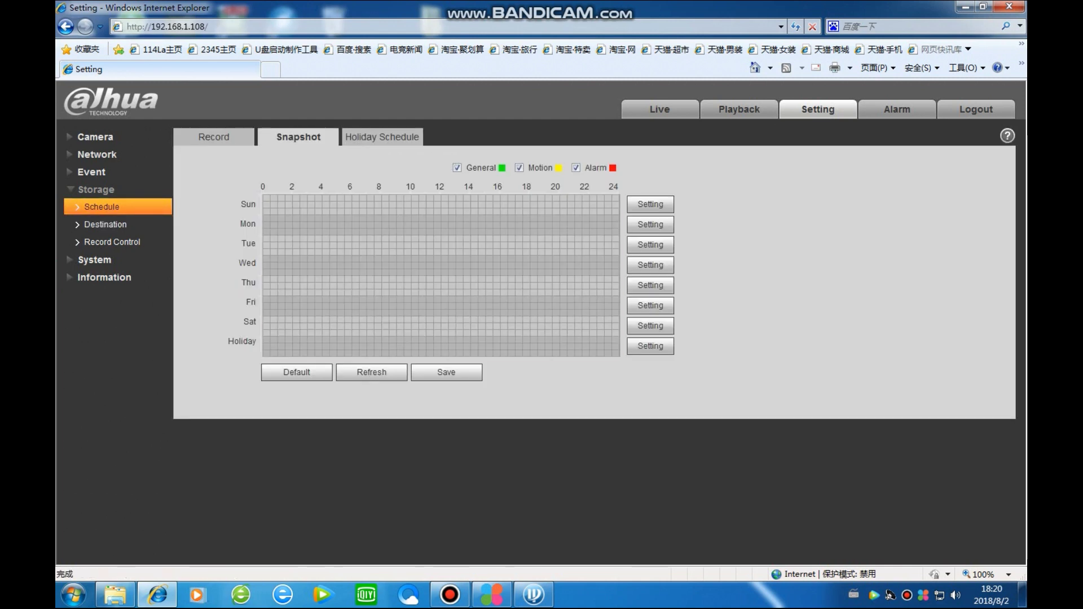
click(382, 137)
click(297, 136)
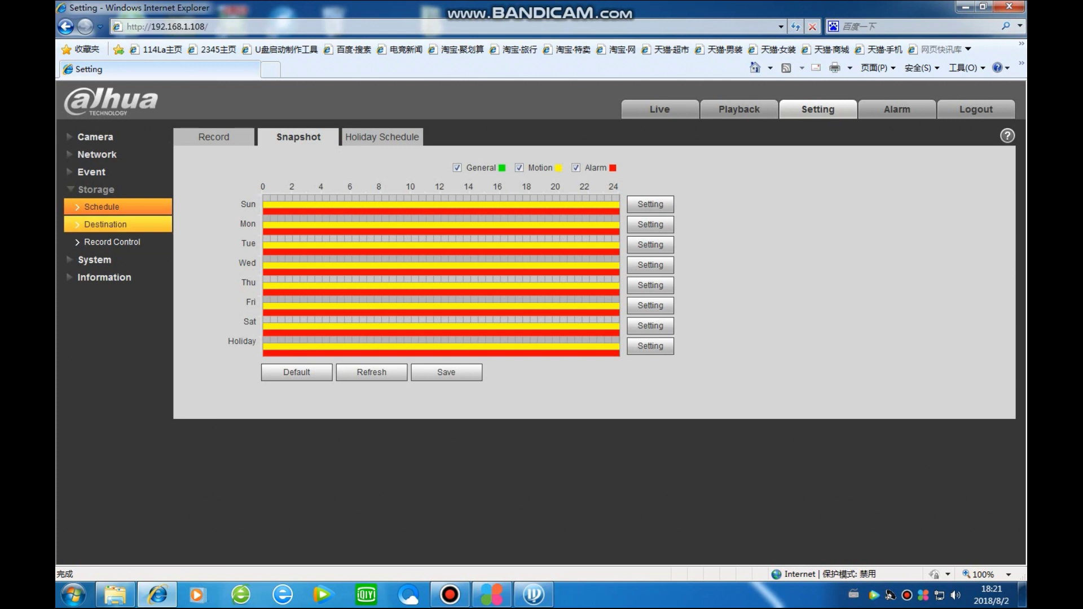
click(106, 224)
- Open the General system settings and check the Video Standard options
click(101, 260)
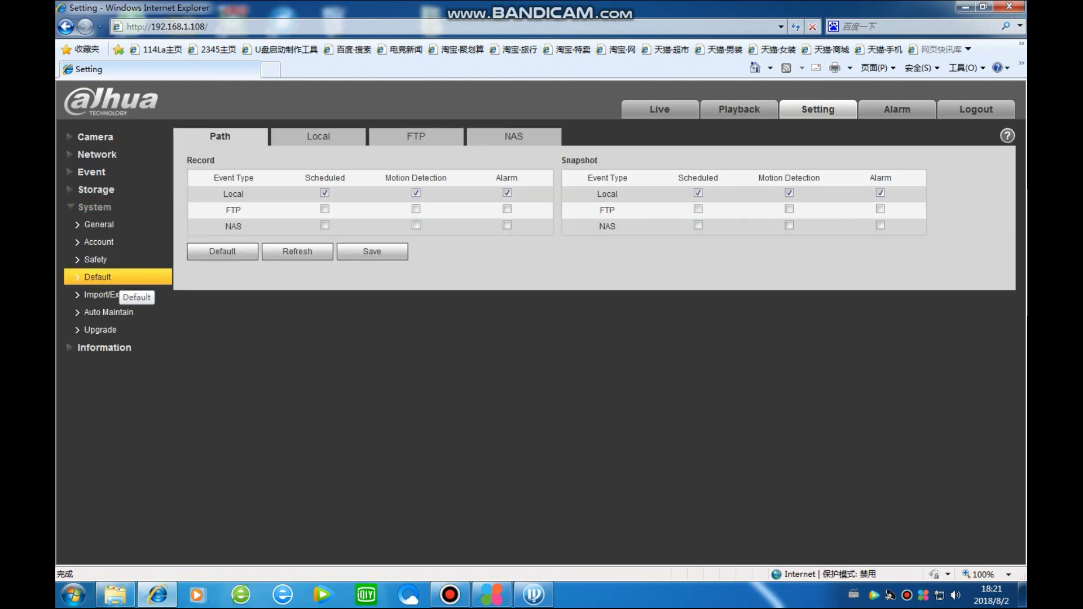
click(103, 225)
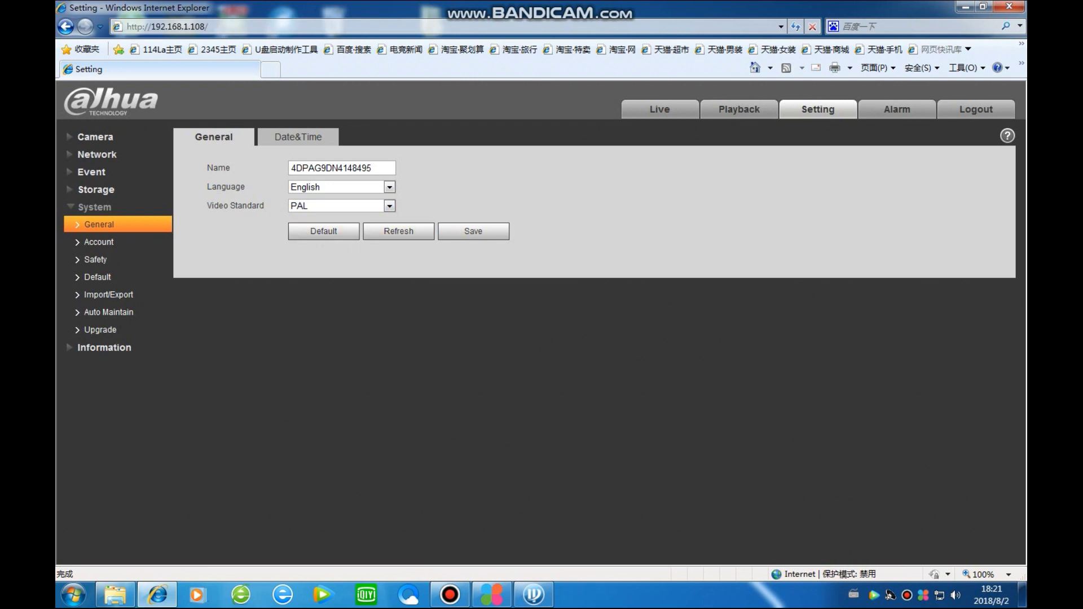
click(390, 206)
click(389, 206)
click(390, 206)
- View the Account, Safety and Default system pages and expand the Information section
click(98, 242)
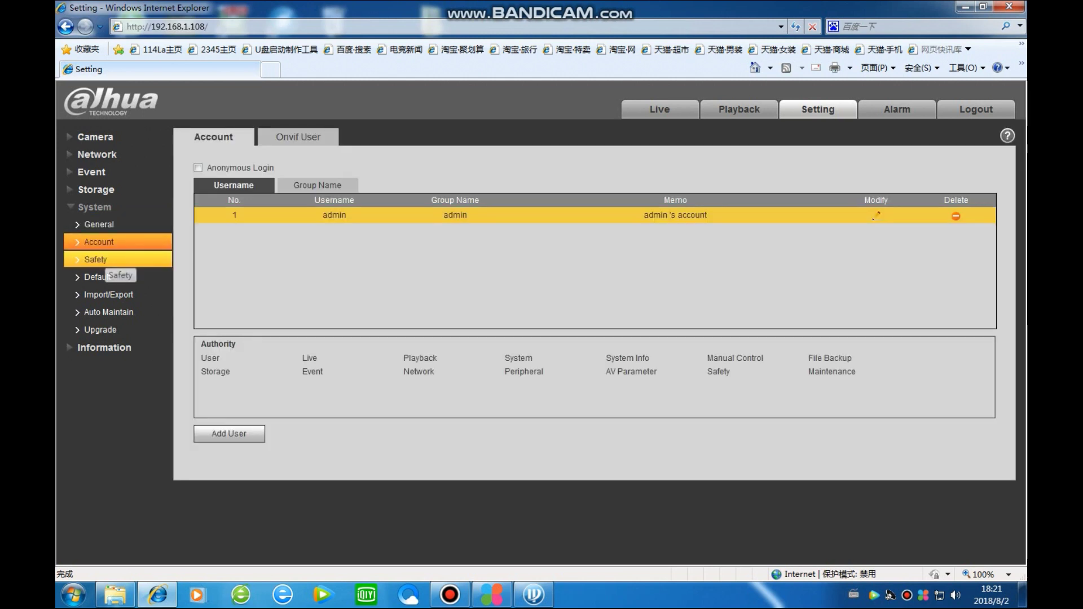
click(96, 259)
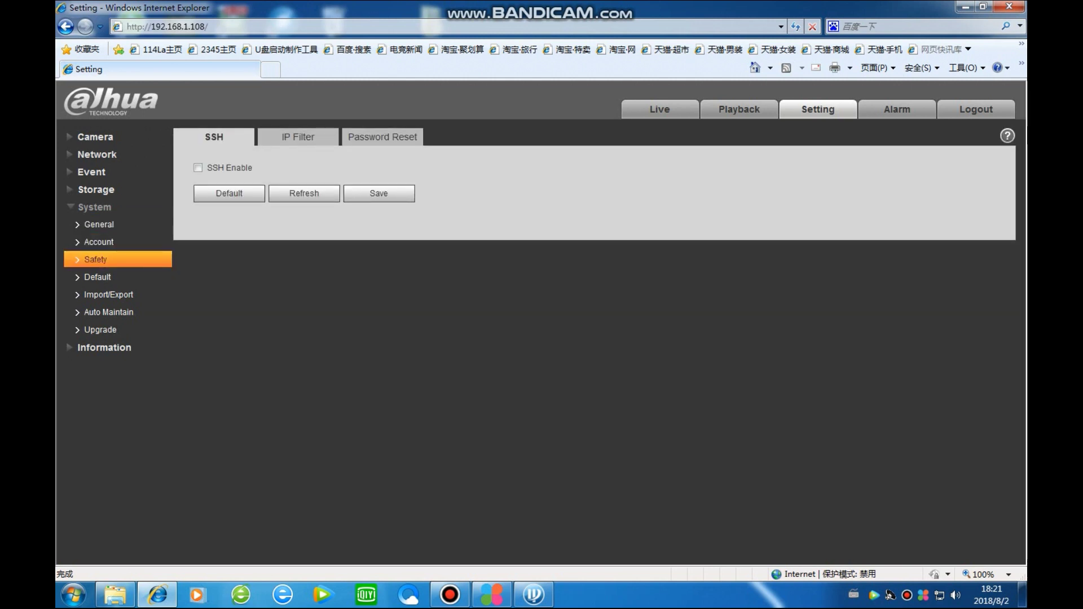
click(98, 277)
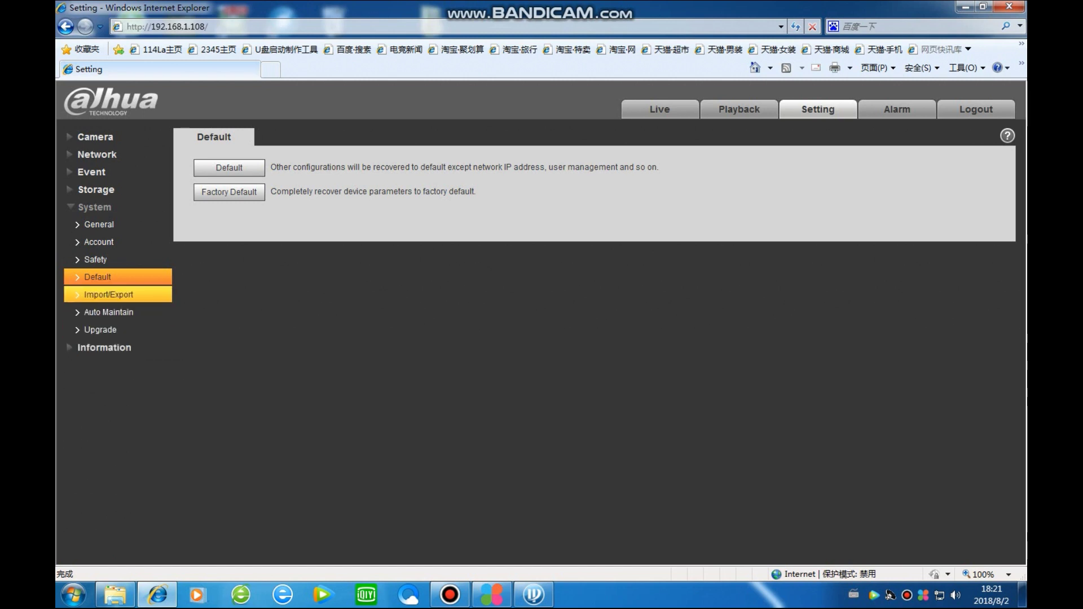
click(110, 347)
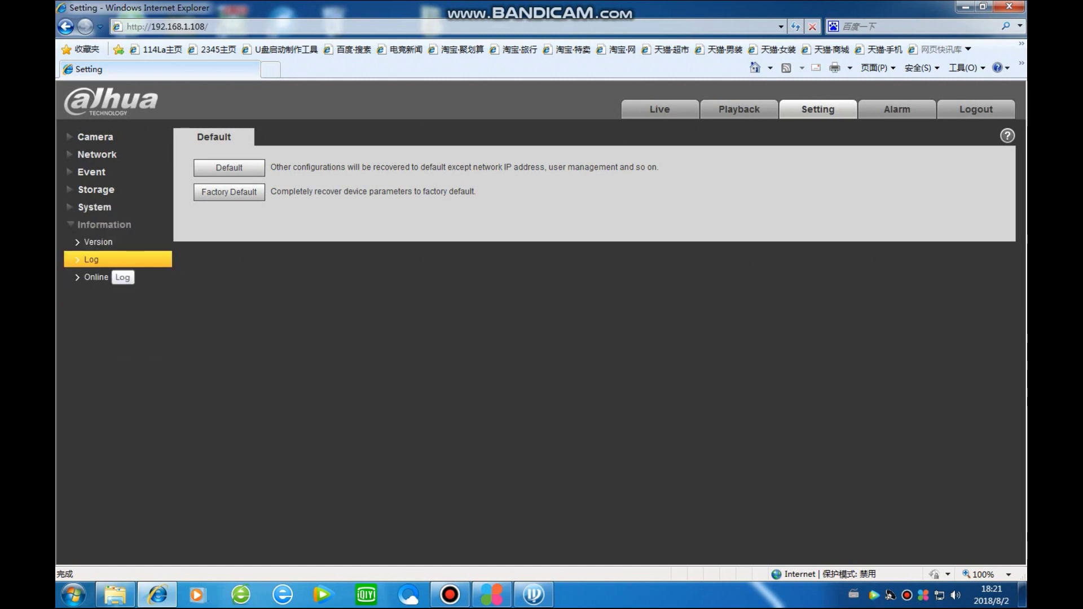
- Start a Factory Default reset of the camera from the System settings and enter the account password for confirmation
click(94, 207)
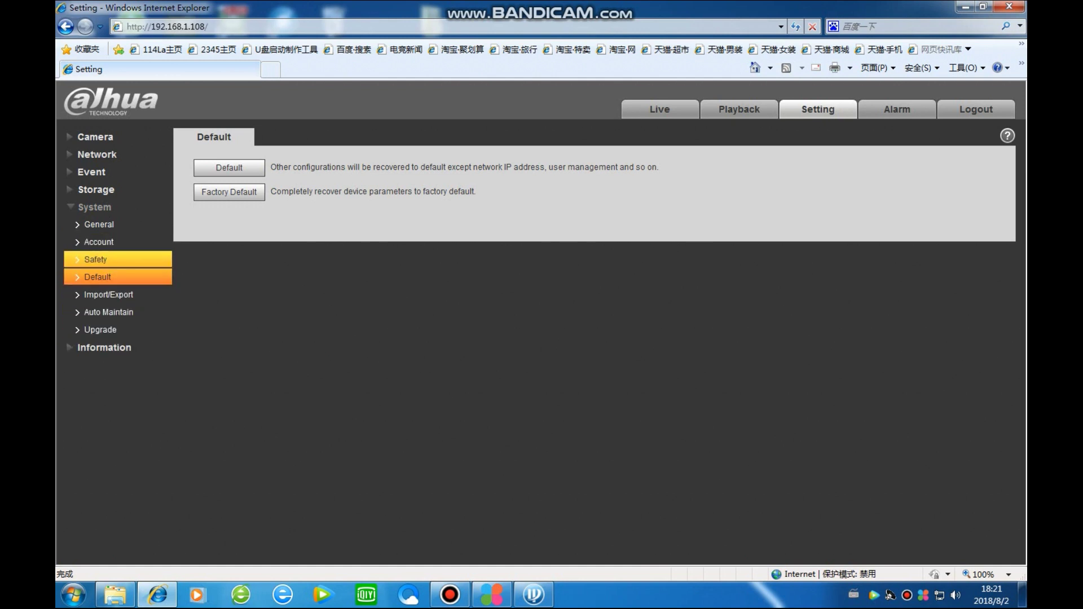
click(229, 192)
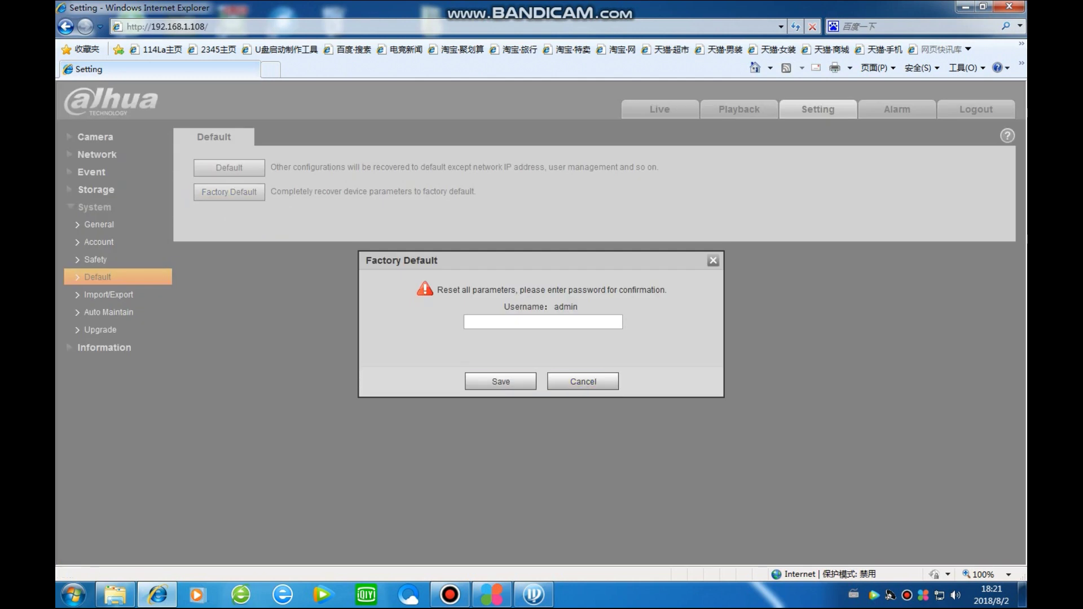
click(543, 322)
text(•••••••••)
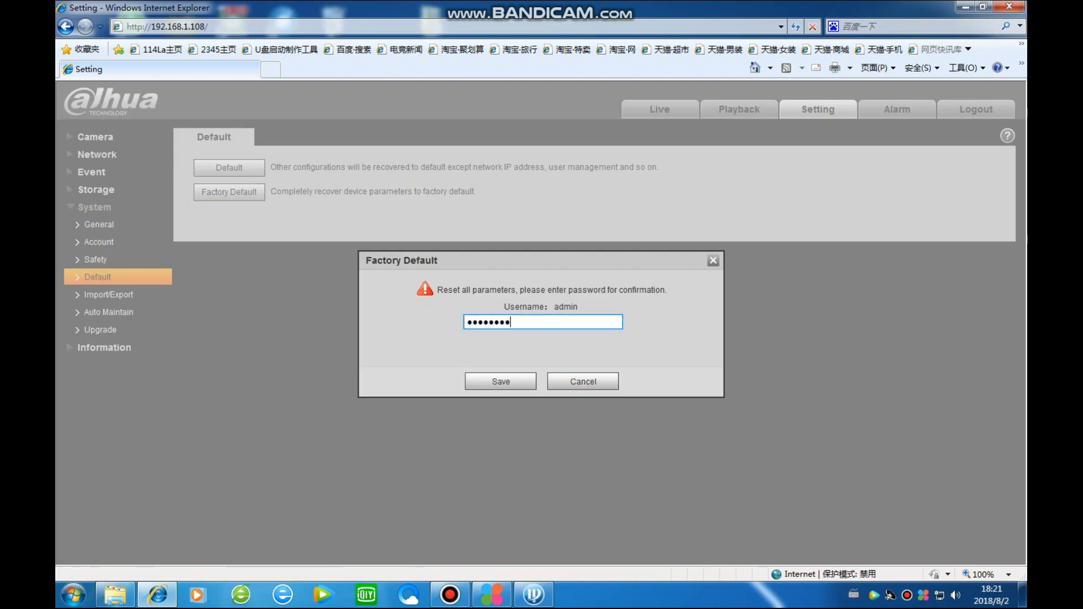